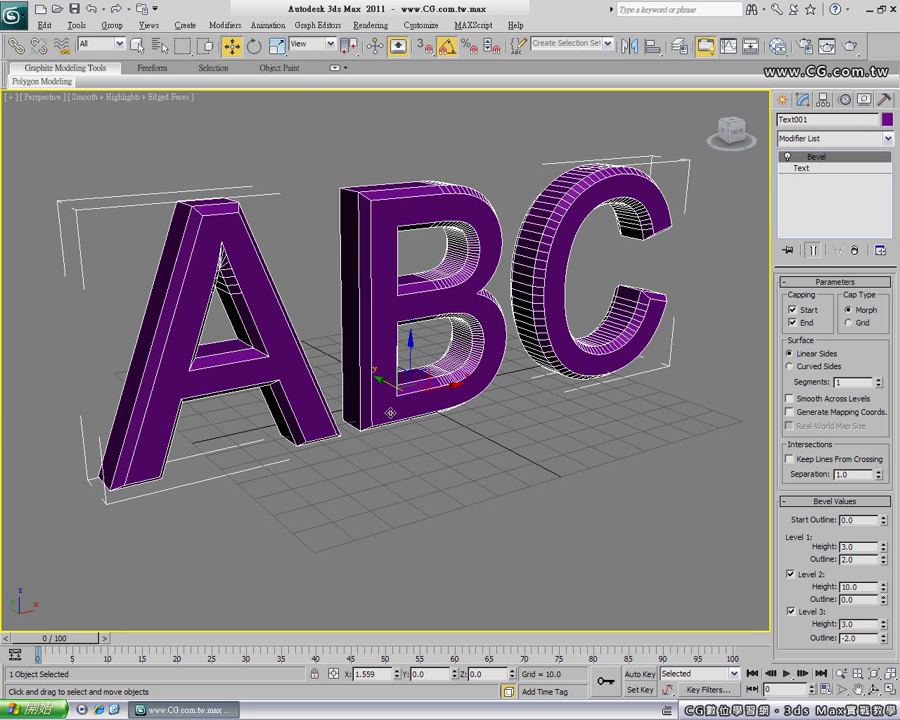
Step: Delete the beveled ABC text object, leaving only the empty grid
key("Delete")
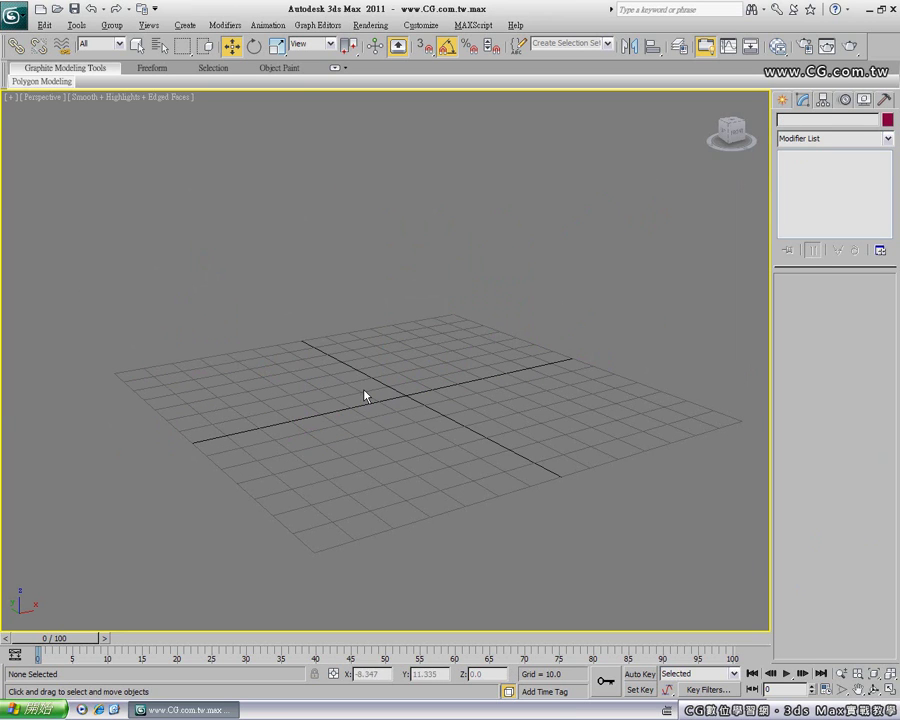
Step: Draw a radius-10 circle shape at the grid origin
left_click(782, 100)
left_click(804, 123)
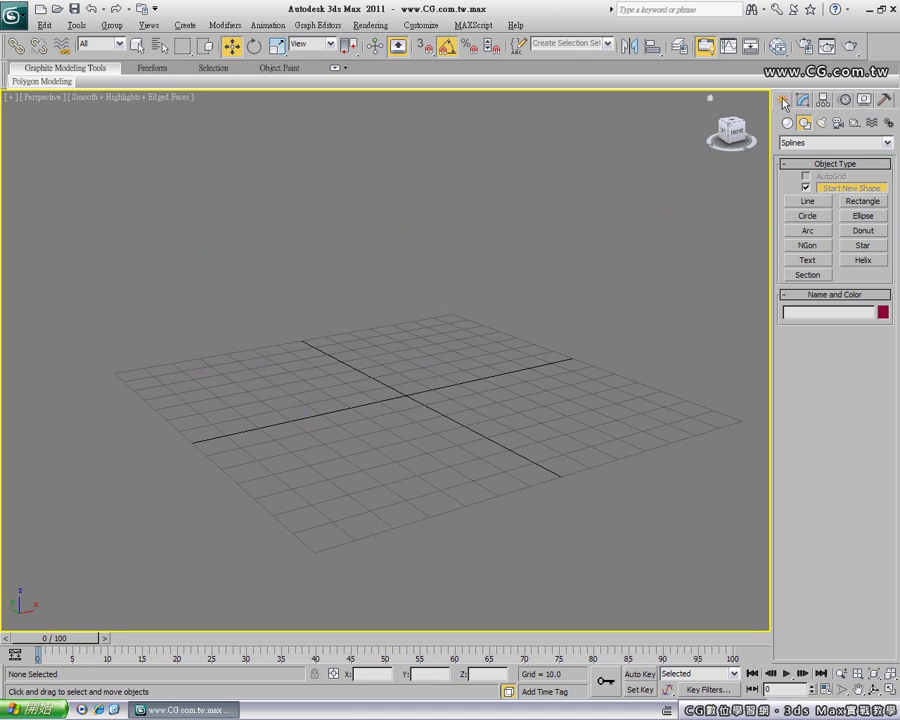
left_click(808, 217)
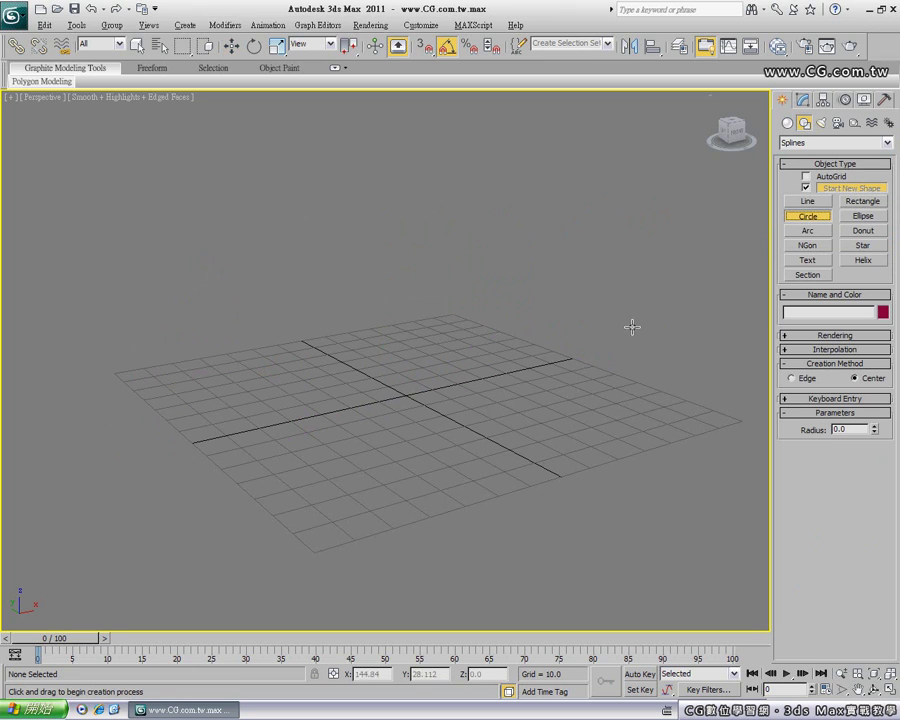
left_click_drag(408, 395, 474, 391)
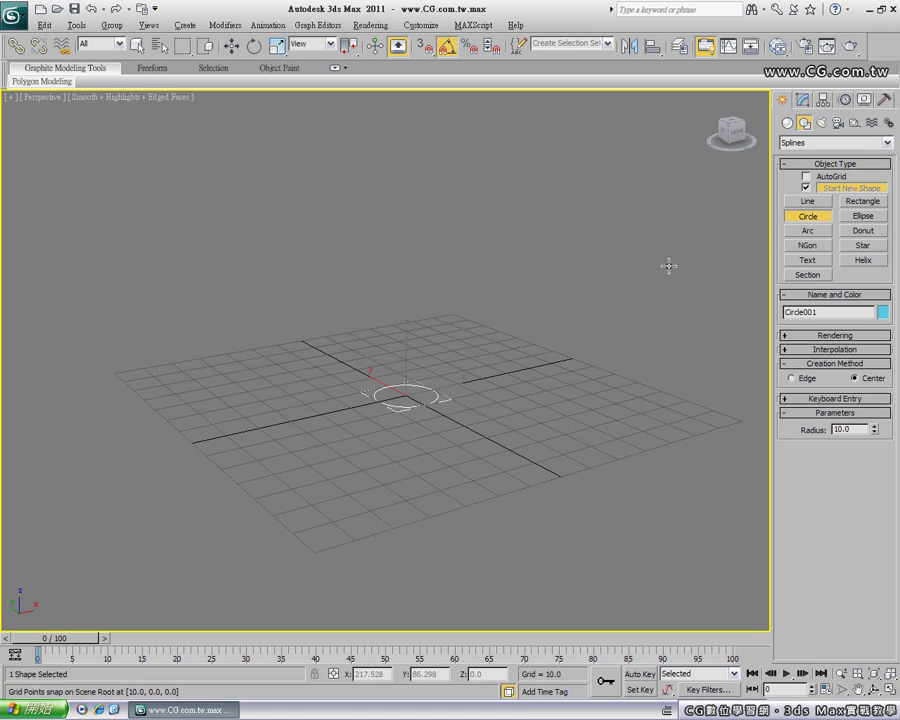
Step: Add an Extrude modifier with Amount 10 to make a short capped cylinder
key("w")
left_click(802, 100)
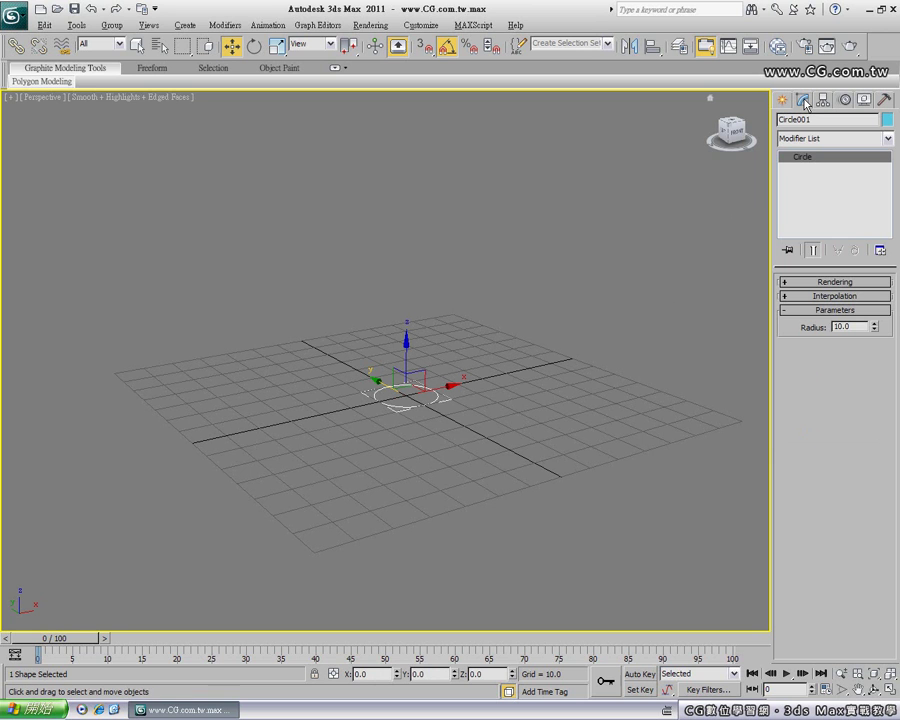
left_click(812, 139)
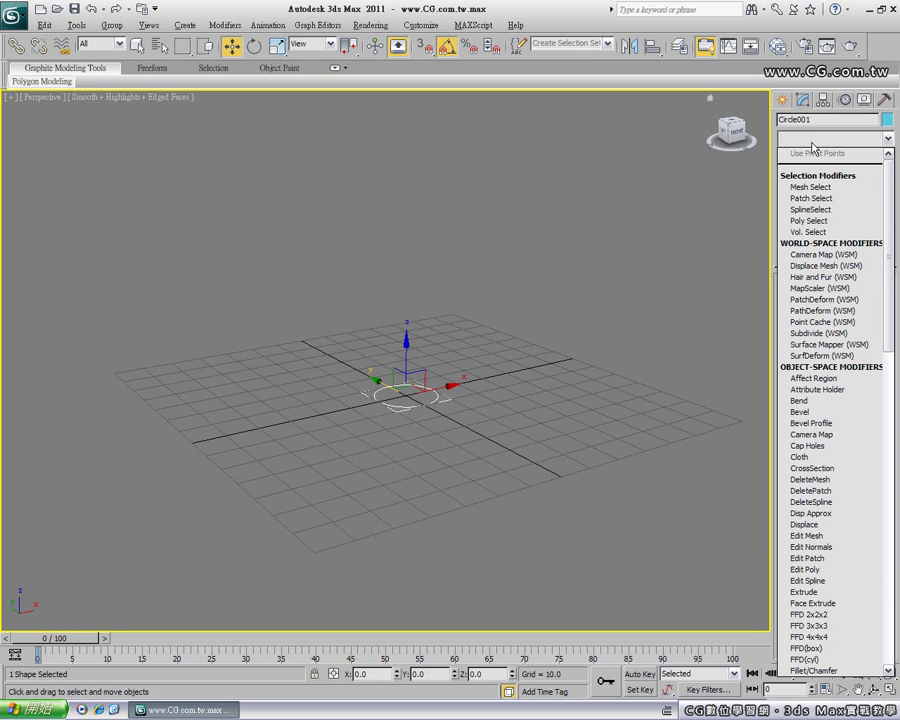
scroll(808, 458, "down", 2)
scroll(808, 458, "down", 9)
type("Edit Mesh")
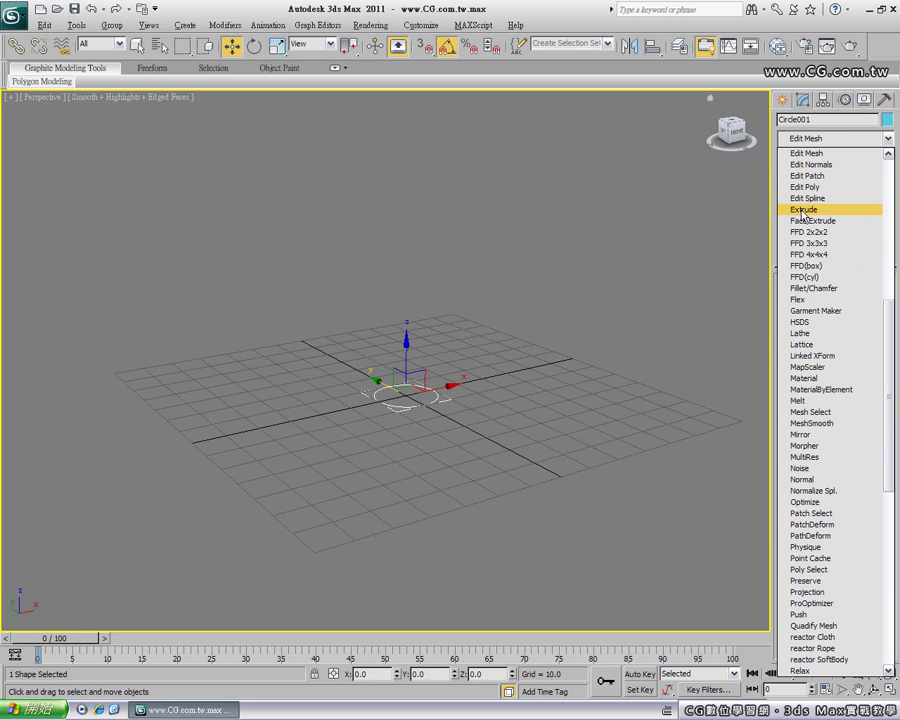
left_click(802, 210)
mouse_move(410, 293)
middle_mouse_down("alt")
mouse_move(401, 503)
mouse_move(281, 330)
mouse_move(261, 450)
mouse_move(389, 456)
mouse_move(293, 432)
mouse_move(397, 441)
mouse_move(451, 427)
middle_mouse_up("alt")
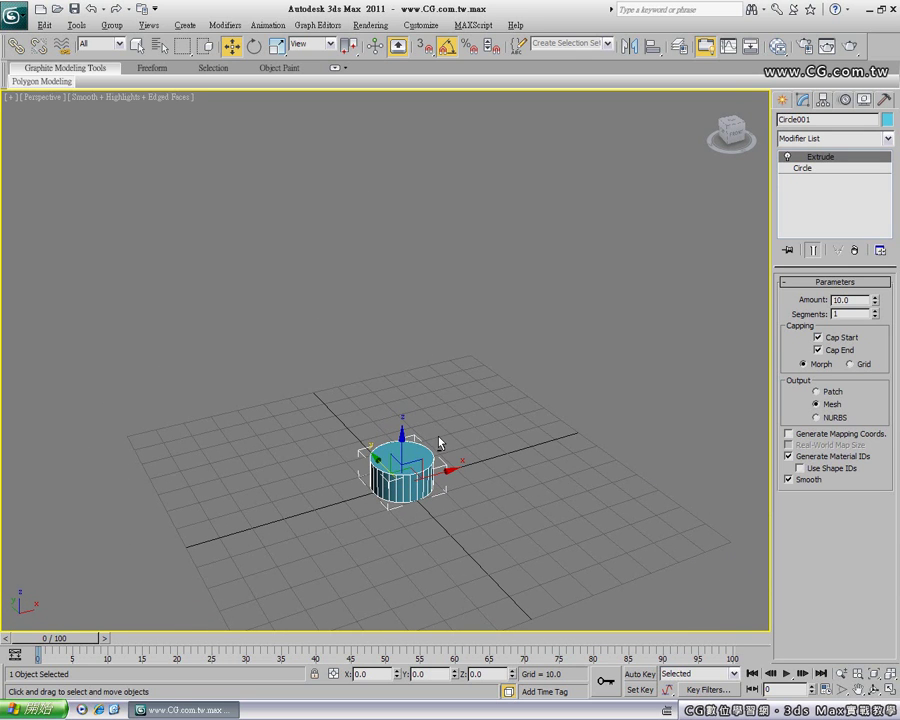
mouse_move(424, 466)
middle_mouse_down()
mouse_move(437, 455)
mouse_move(355, 503)
mouse_move(384, 509)
middle_mouse_up()
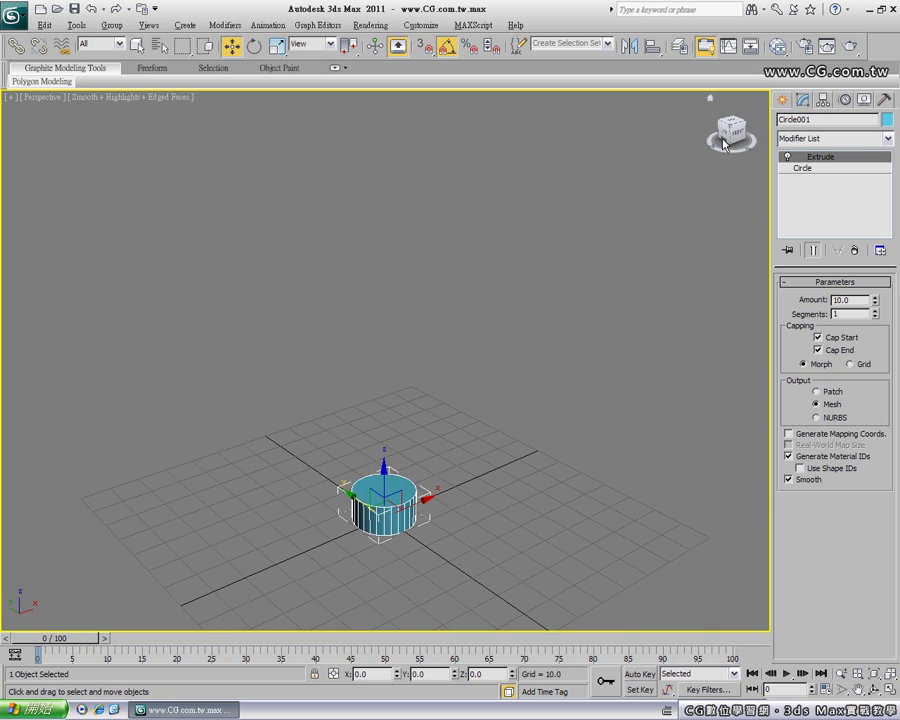
mouse_move(731, 130)
left_click(710, 99)
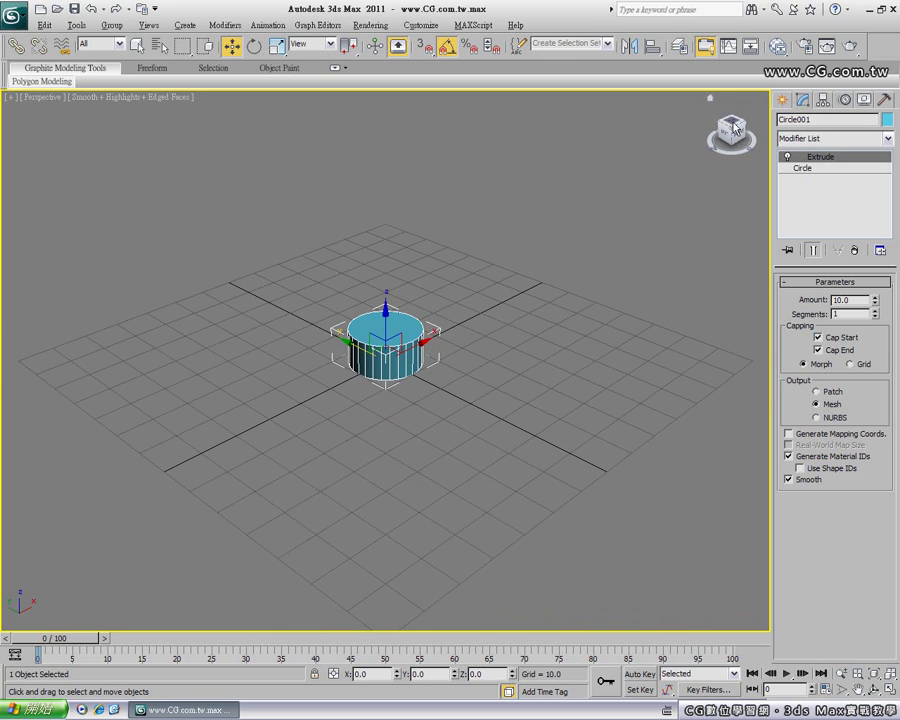
left_click(724, 137)
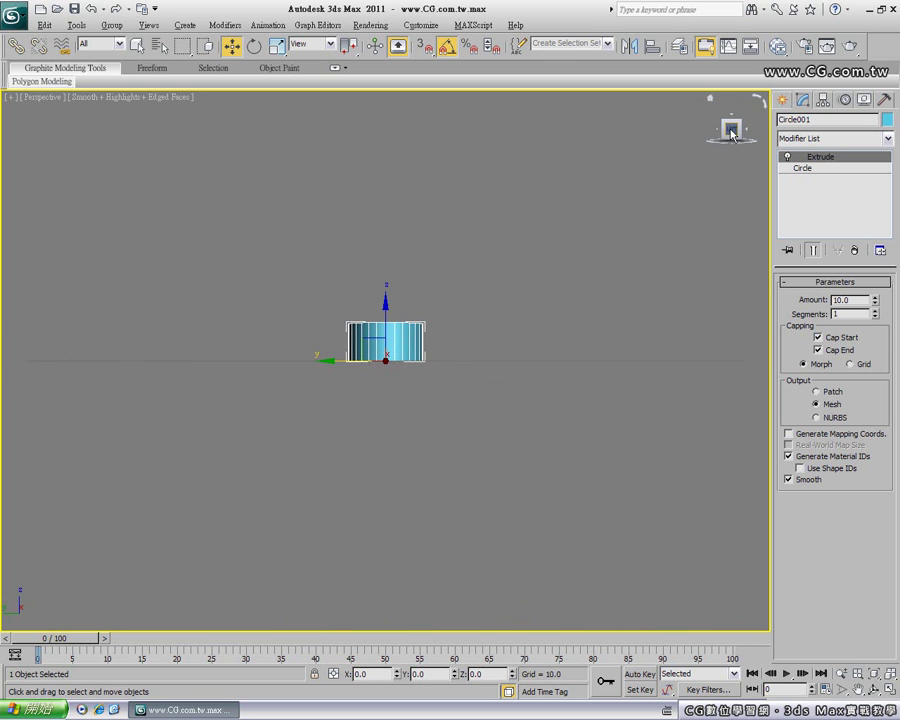
left_click(717, 135)
left_click(763, 102)
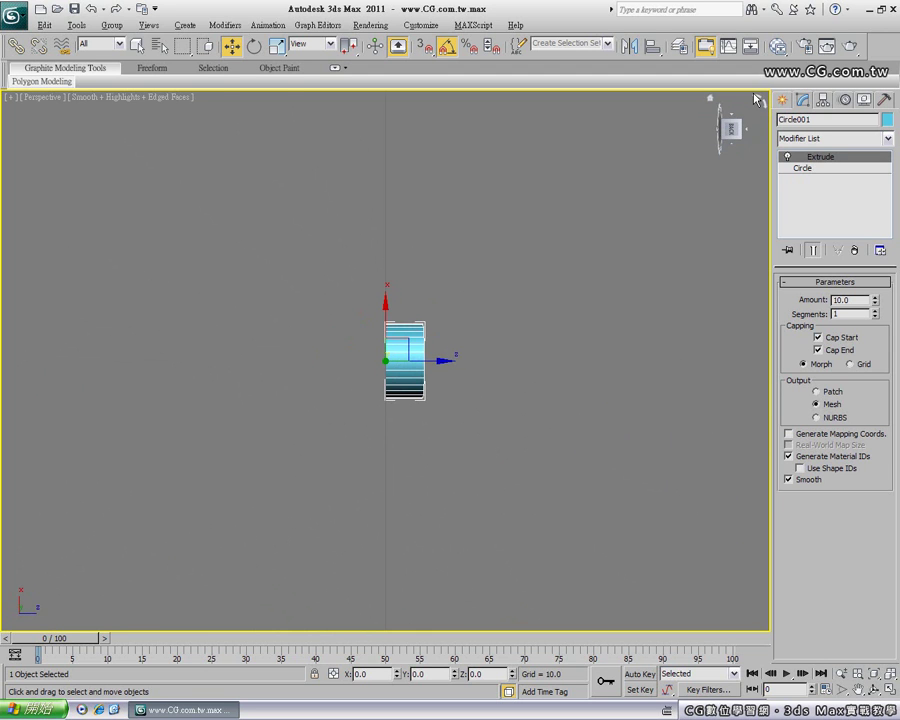
left_click(757, 100)
left_click(707, 98)
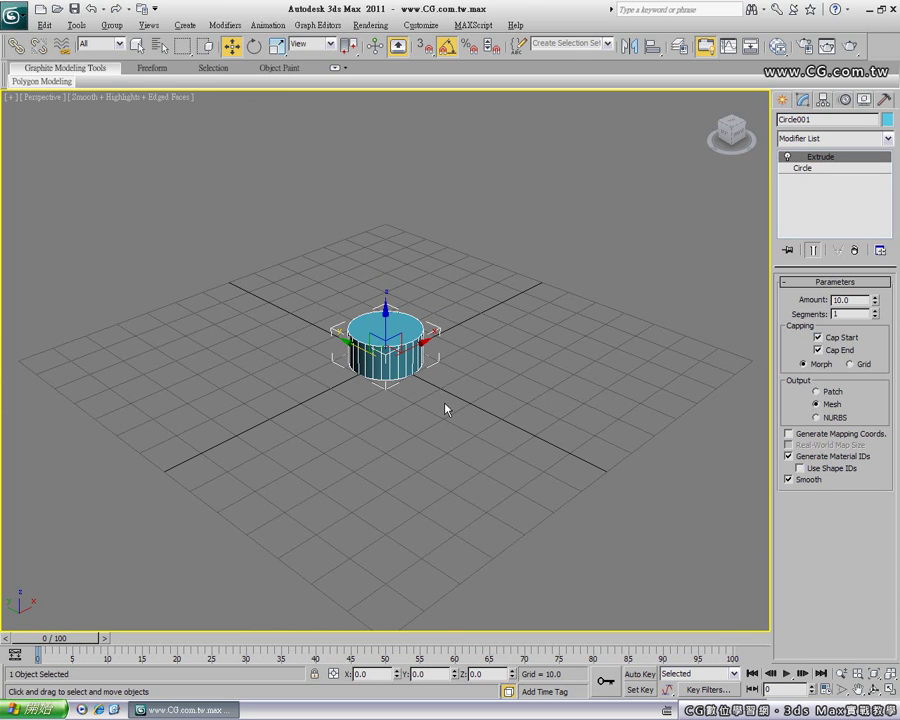
Step: Switch off Show the ViewCube in the Viewport Configuration ViewCube settings and apply it
right_click(728, 136)
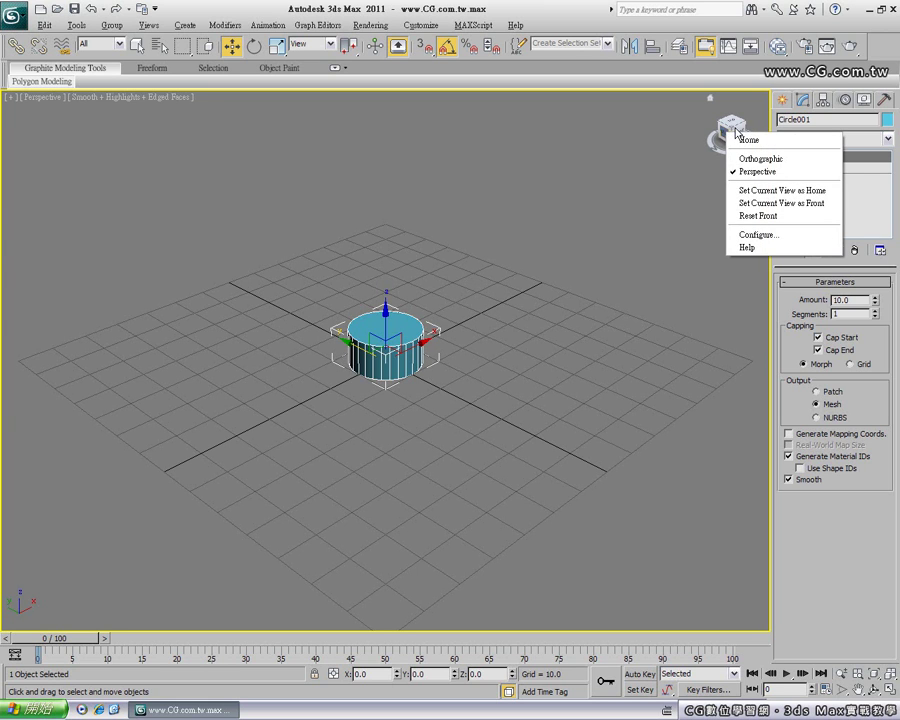
left_click(770, 235)
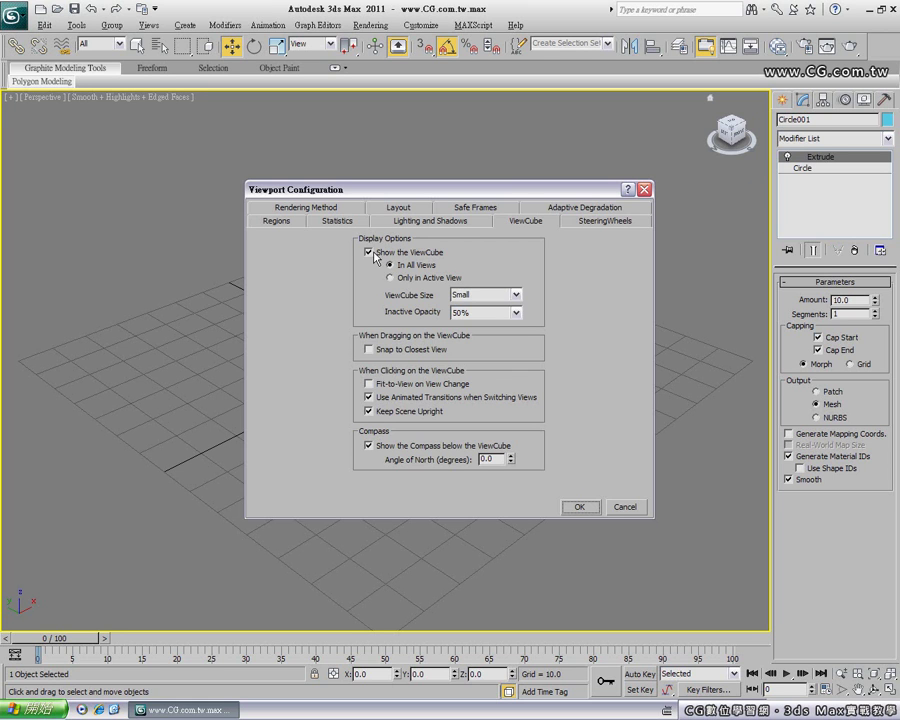
left_click(385, 256)
left_click(369, 252)
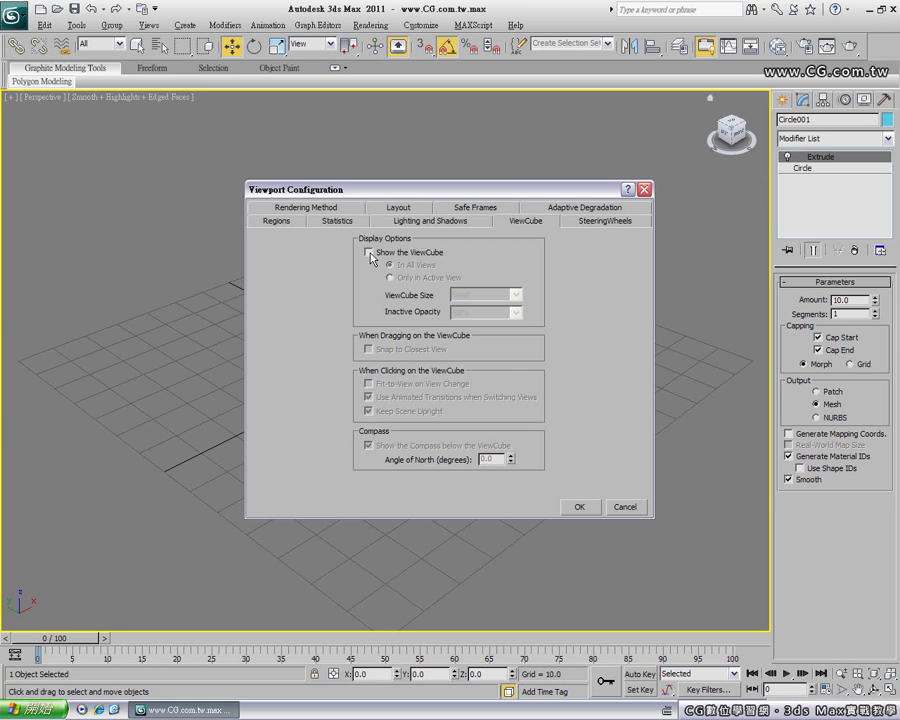
left_click(579, 506)
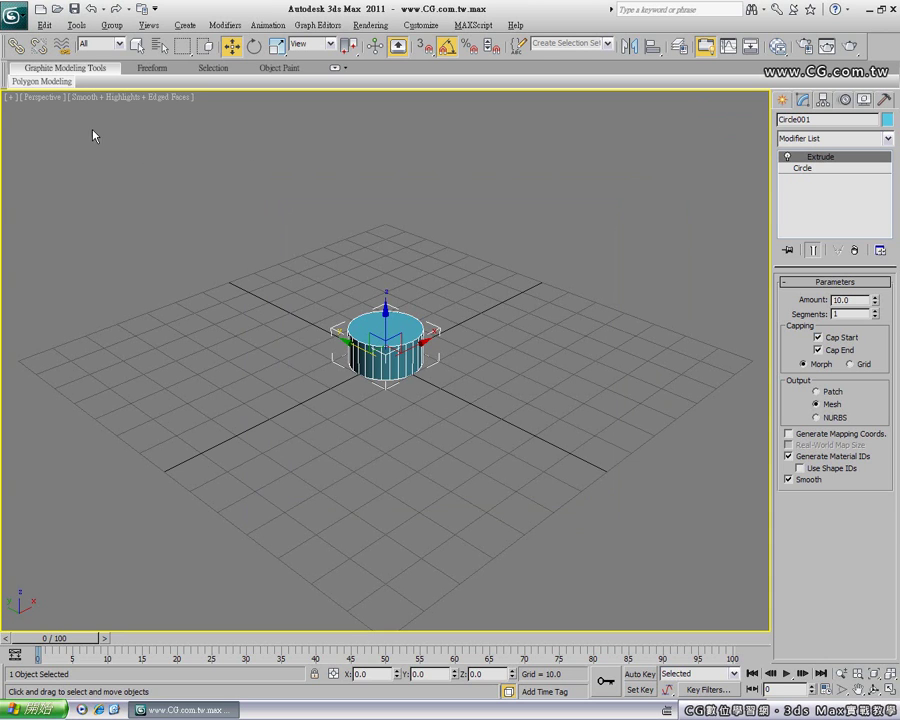
left_click(10, 100)
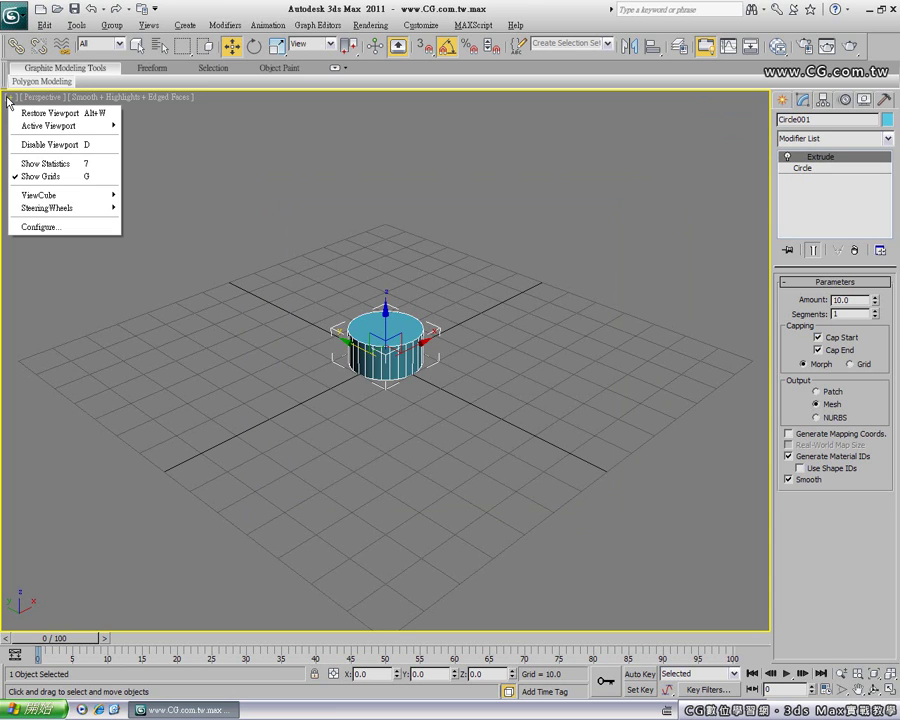
mouse_move(40, 195)
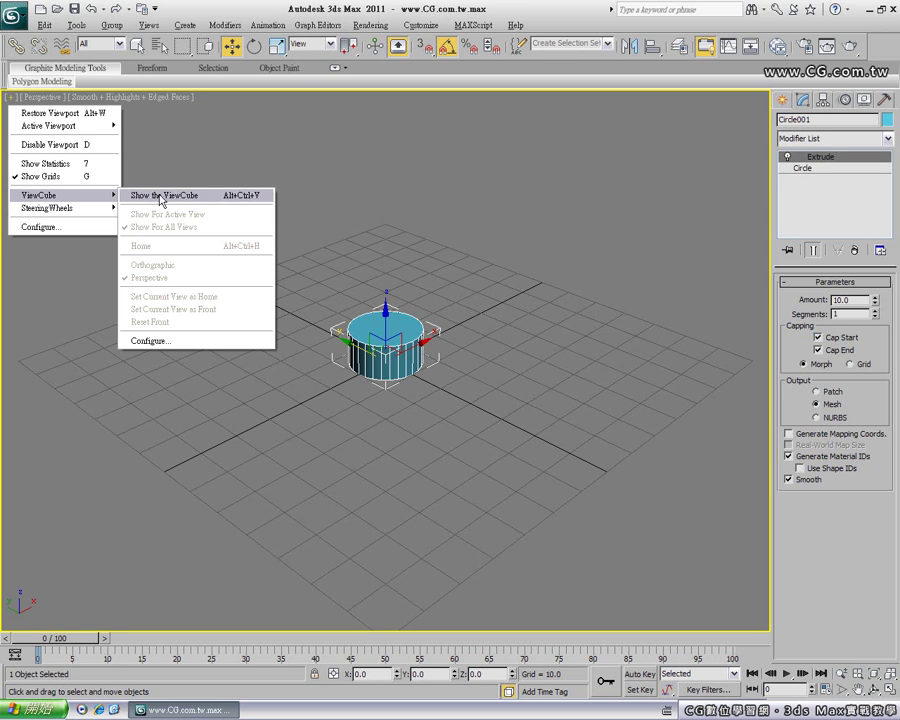
left_click(162, 200)
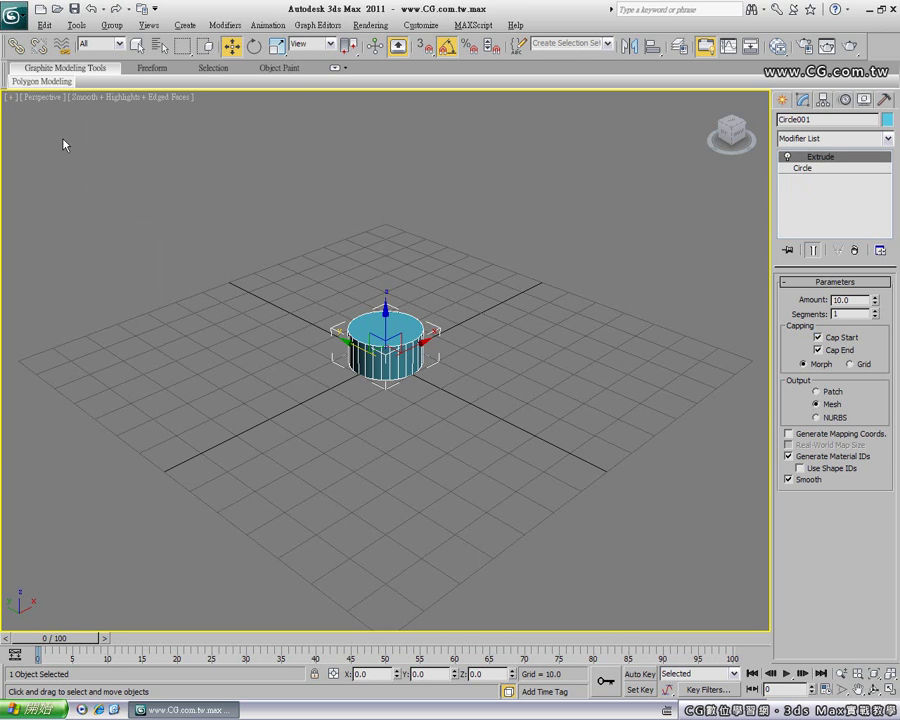
left_click(11, 97)
mouse_move(38, 195)
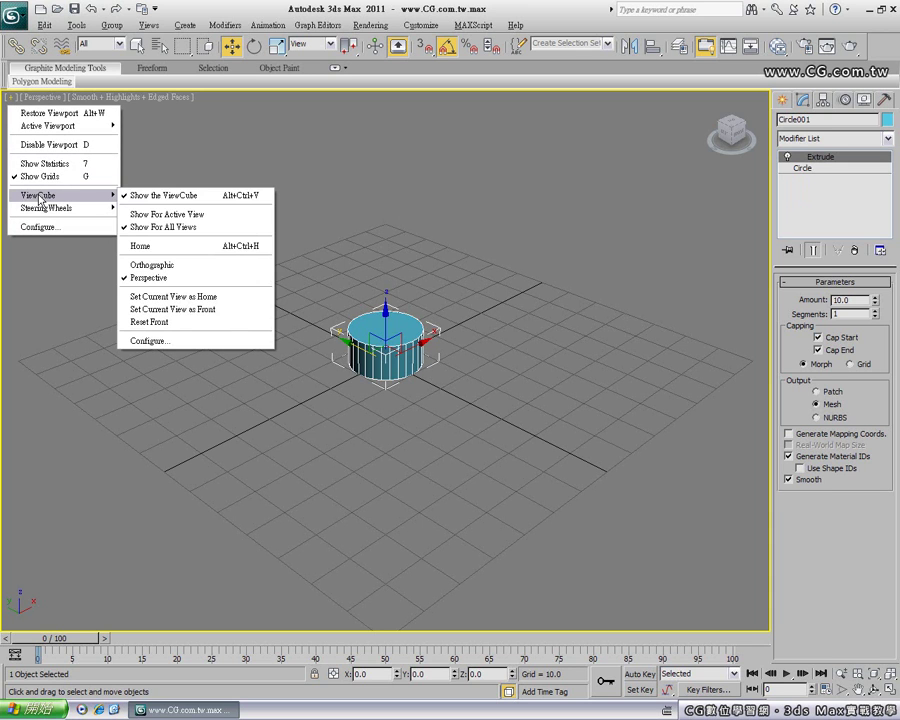
left_click(146, 198)
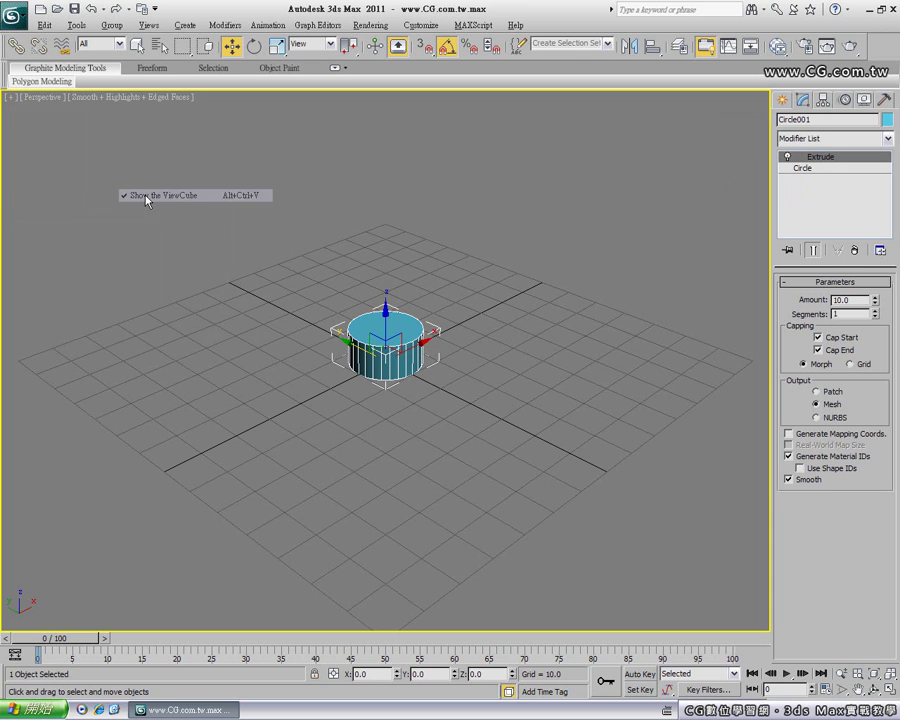
left_click(12, 98)
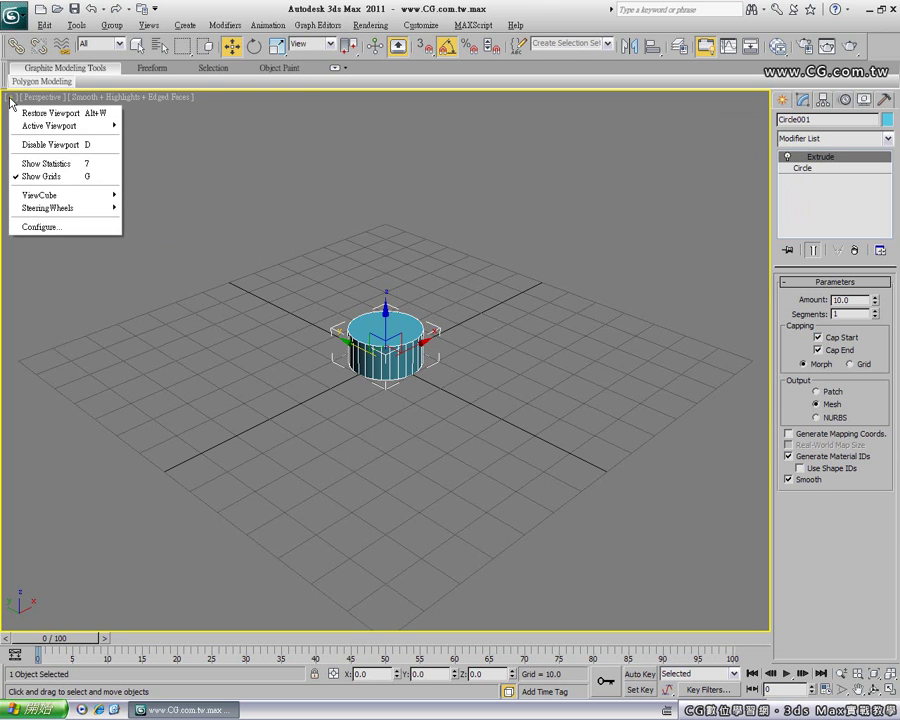
left_click(77, 228)
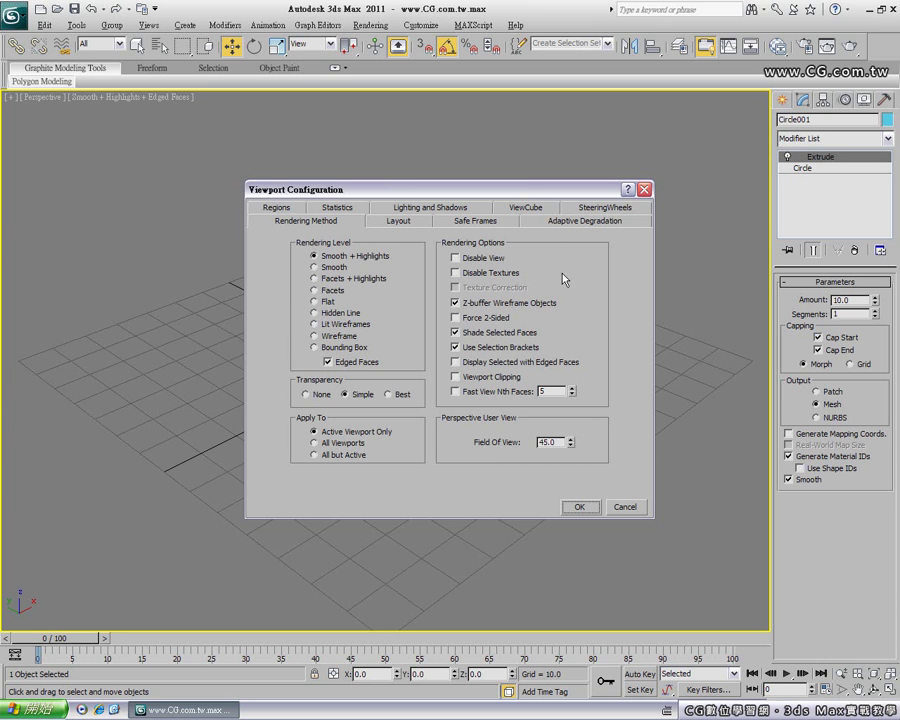
left_click(546, 213)
left_click(368, 253)
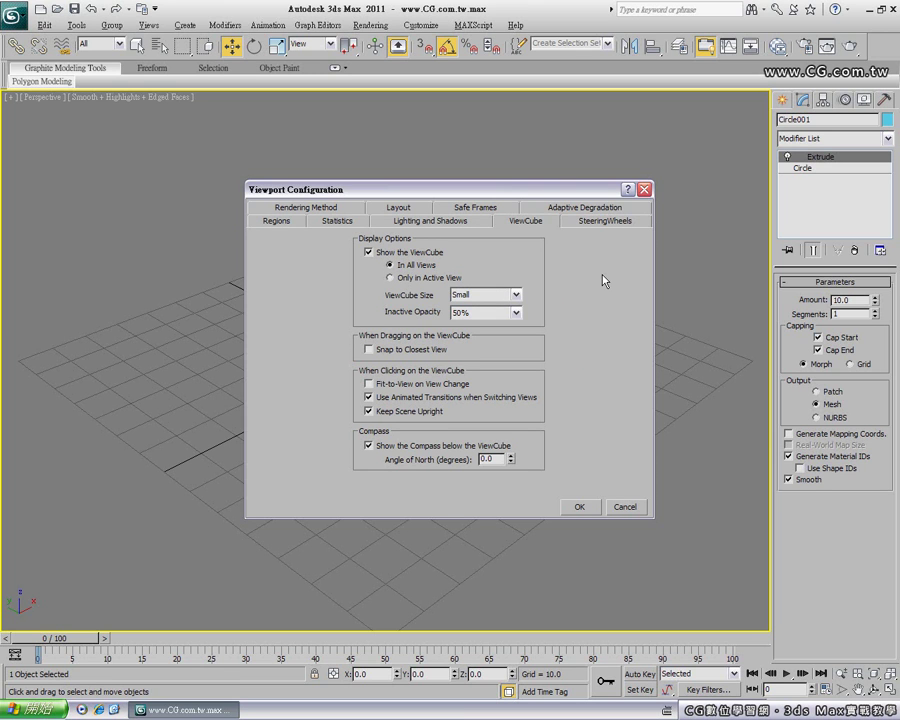
key("Return")
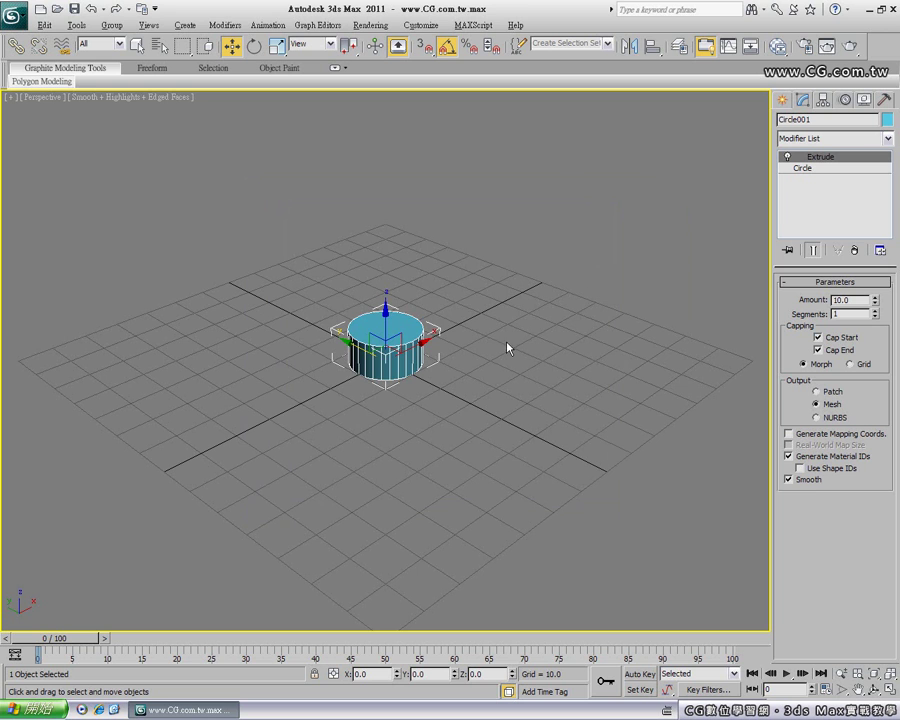
Step: Raise Circle001's Extrude Amount to 90.5, stretching it into a tall column
middle_click_drag(432, 237, 482, 467)
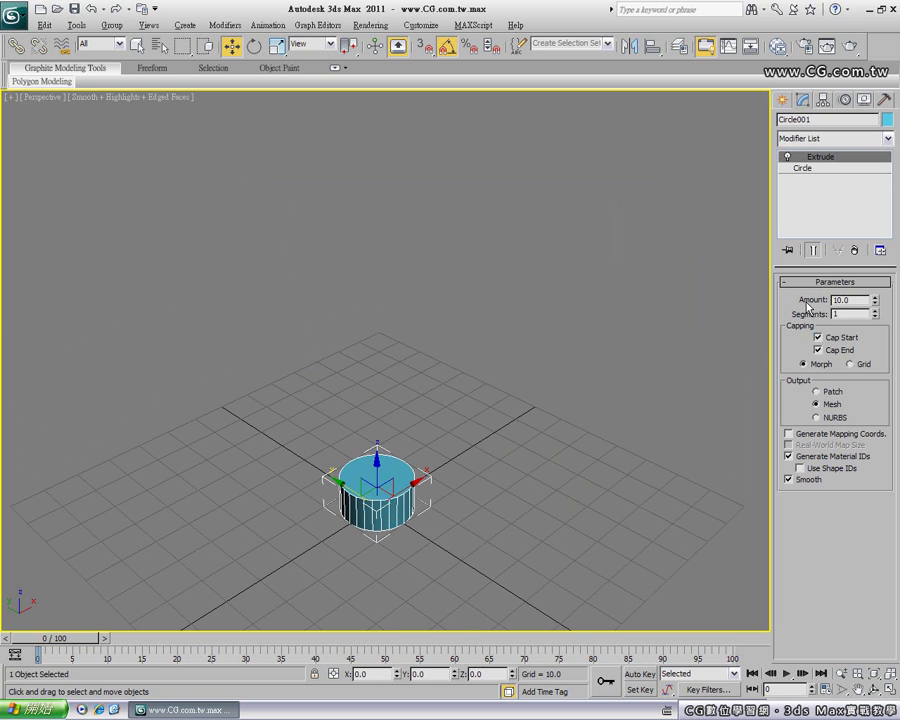
left_click(875, 303)
mouse_move(876, 303)
left_mouse_down()
mouse_move(878, 207)
mouse_move(870, 203)
left_mouse_up()
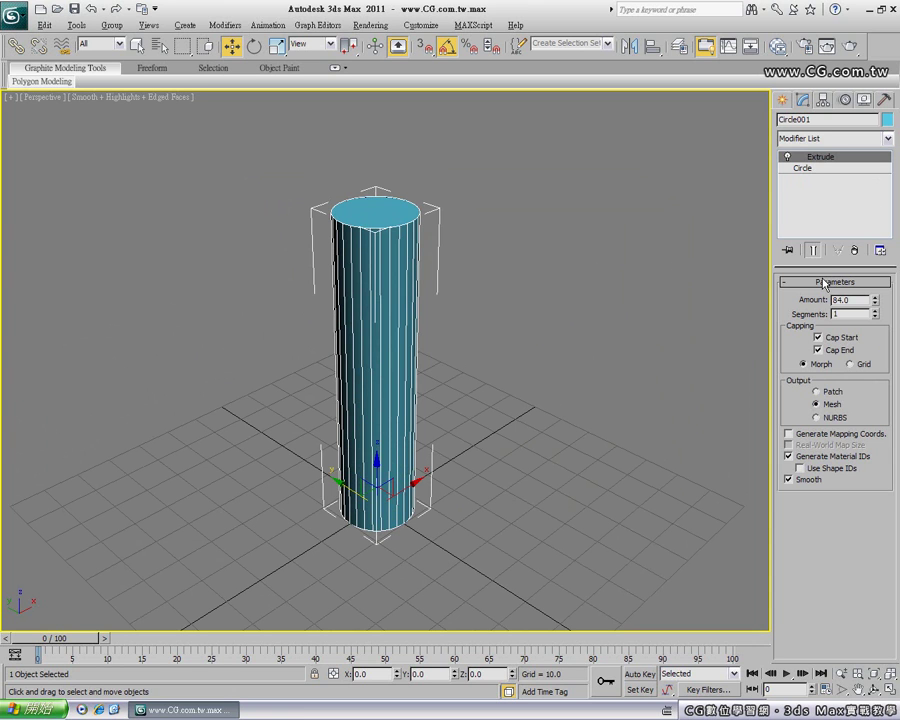
left_click_drag(873, 300, 873, 292)
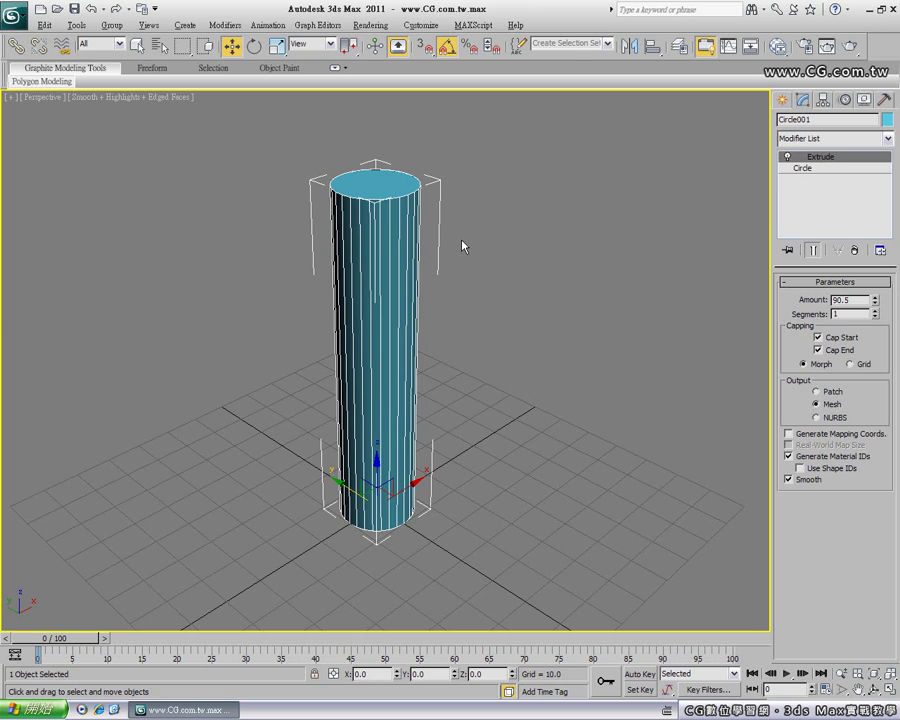
left_click(833, 139)
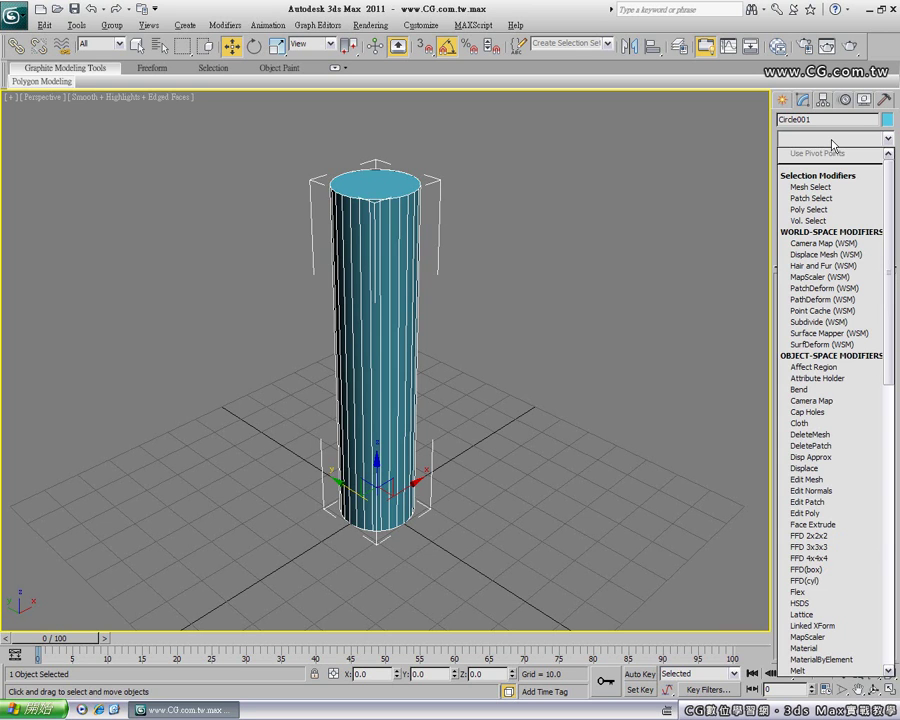
Step: Add a Taper modifier with Amount -1.0 and Curve 1.34 to the column
type("t")
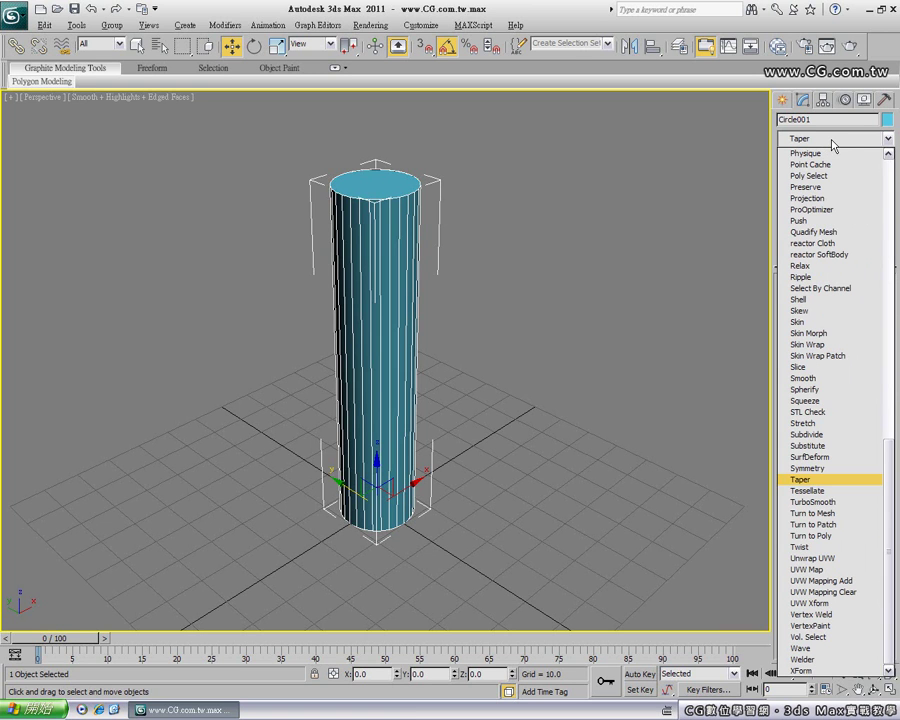
left_click(795, 480)
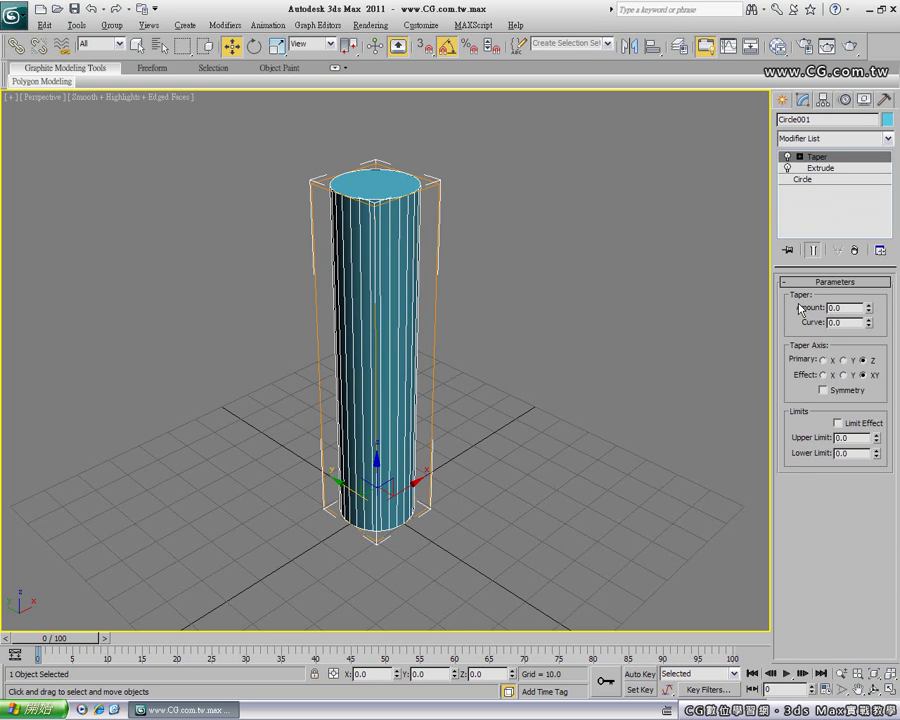
left_click_drag(868, 307, 877, 252)
mouse_move(868, 307)
left_mouse_down()
mouse_move(870, 321)
mouse_move(872, 179)
mouse_move(867, 447)
mouse_move(863, 375)
left_mouse_up()
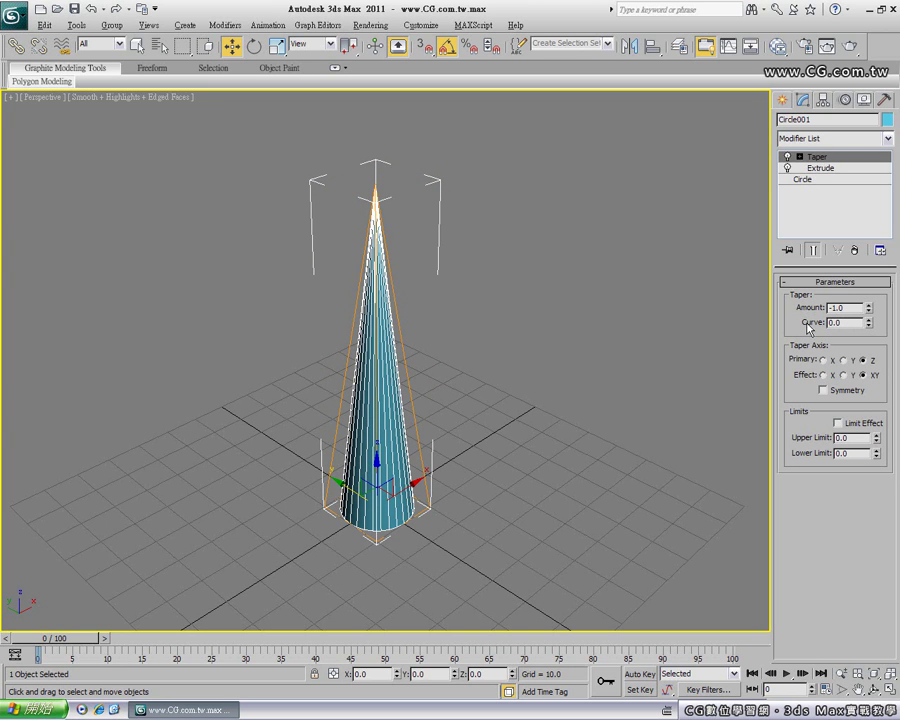
mouse_move(867, 326)
left_mouse_down()
mouse_move(875, 350)
mouse_move(334, 446)
left_mouse_up()
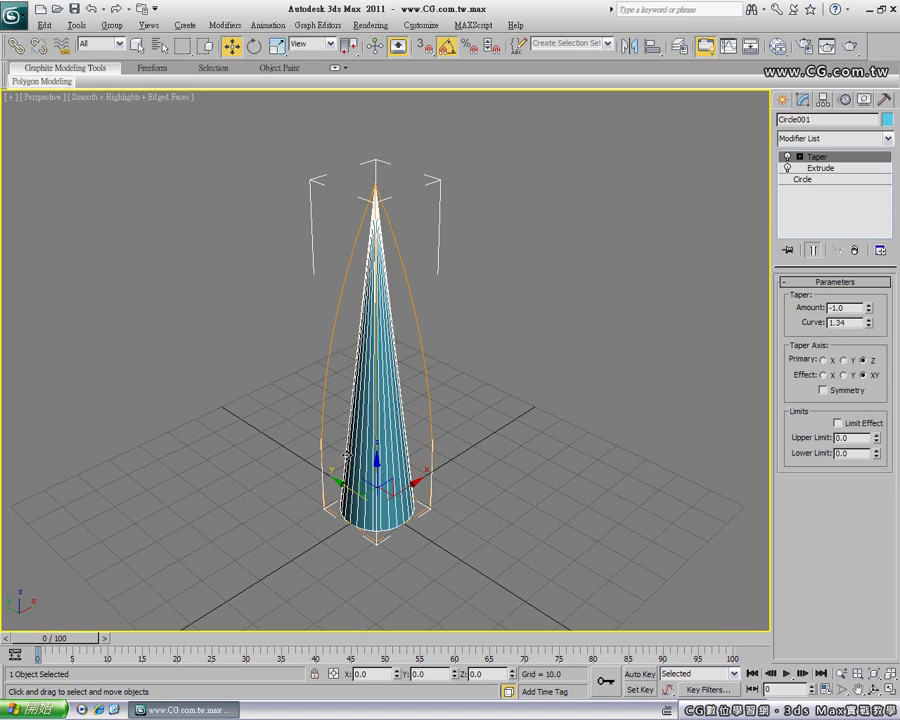
Step: Give the Extrude modifier 9 height segments
left_click(810, 168)
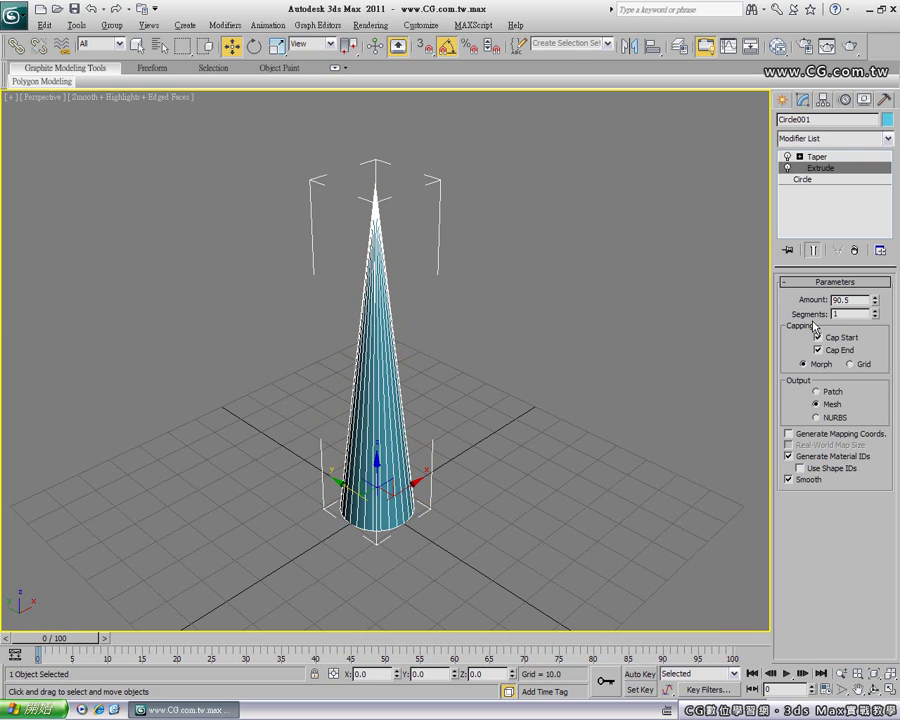
left_click(875, 310)
left_click(875, 310)
left_click(875, 310)
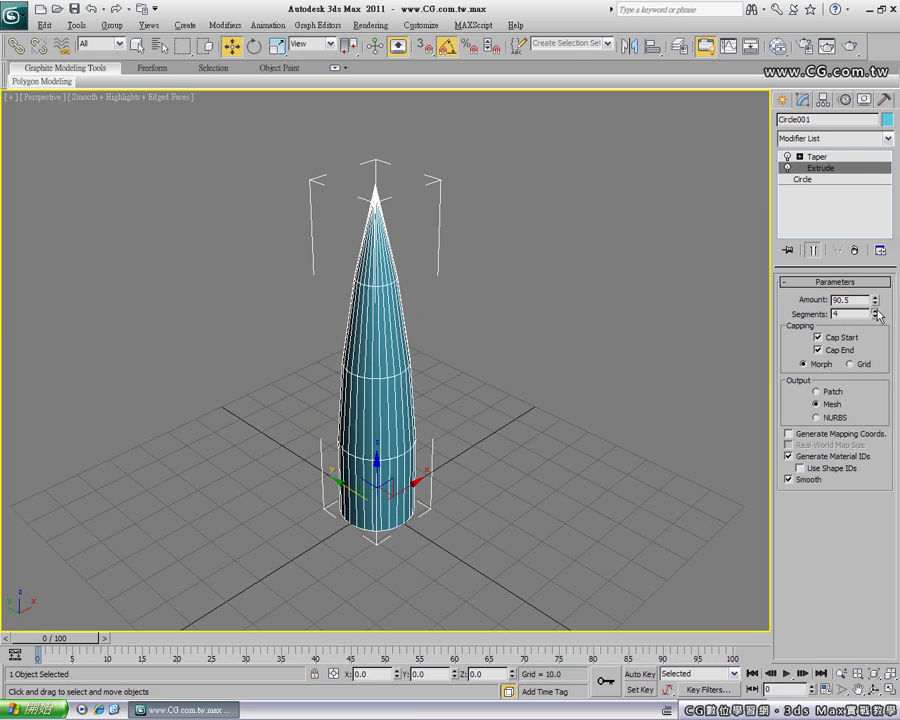
left_click(875, 310)
left_click(875, 310)
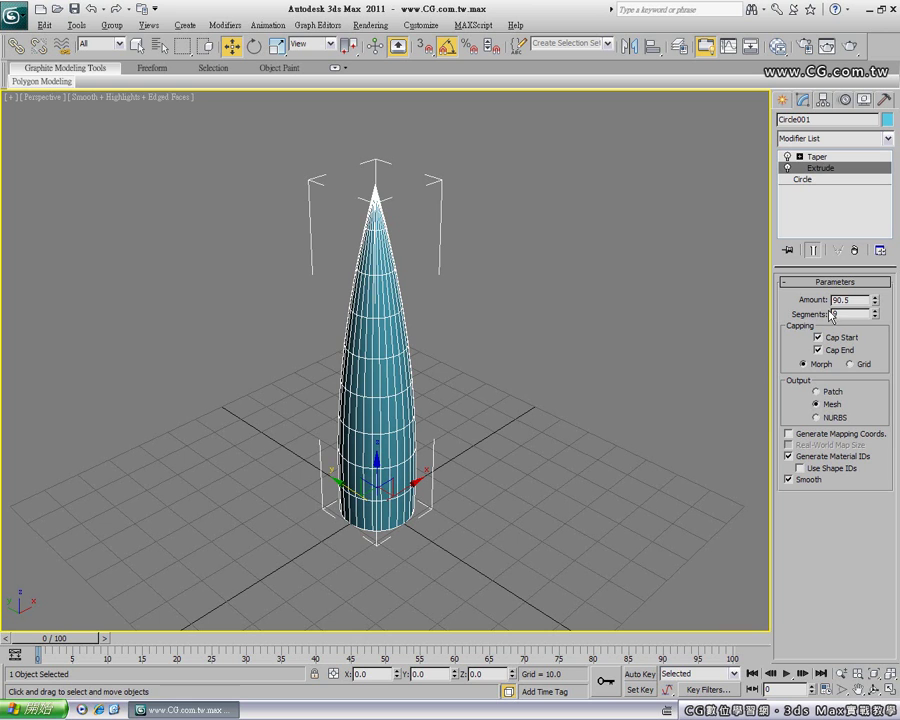
Step: Reset the Taper Curve to 0.0 for a straight-sided pointed cone
left_click(817, 157)
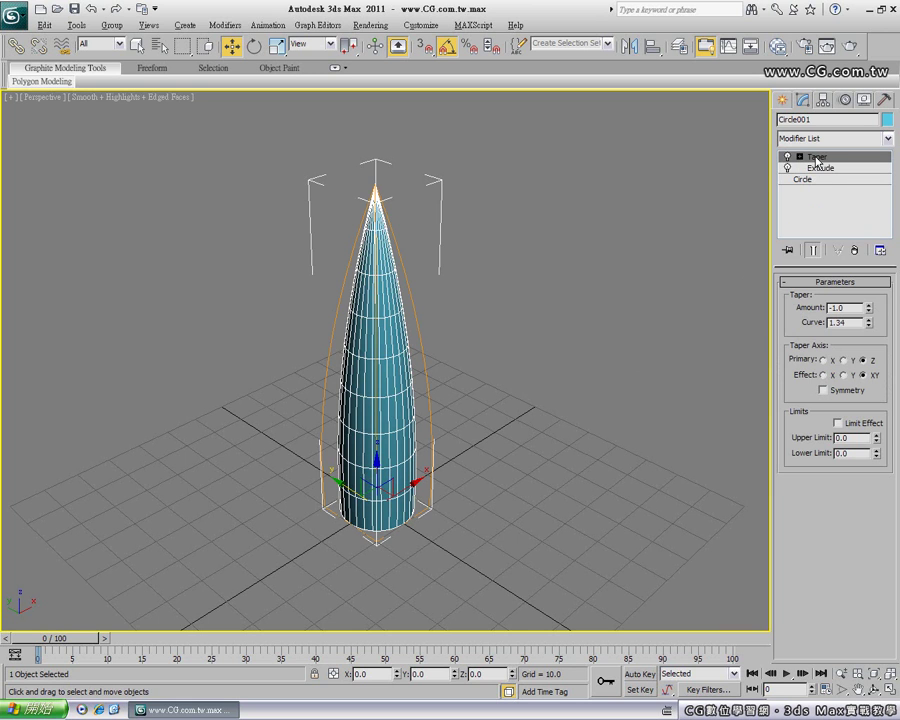
left_click_drag(868, 323, 871, 450)
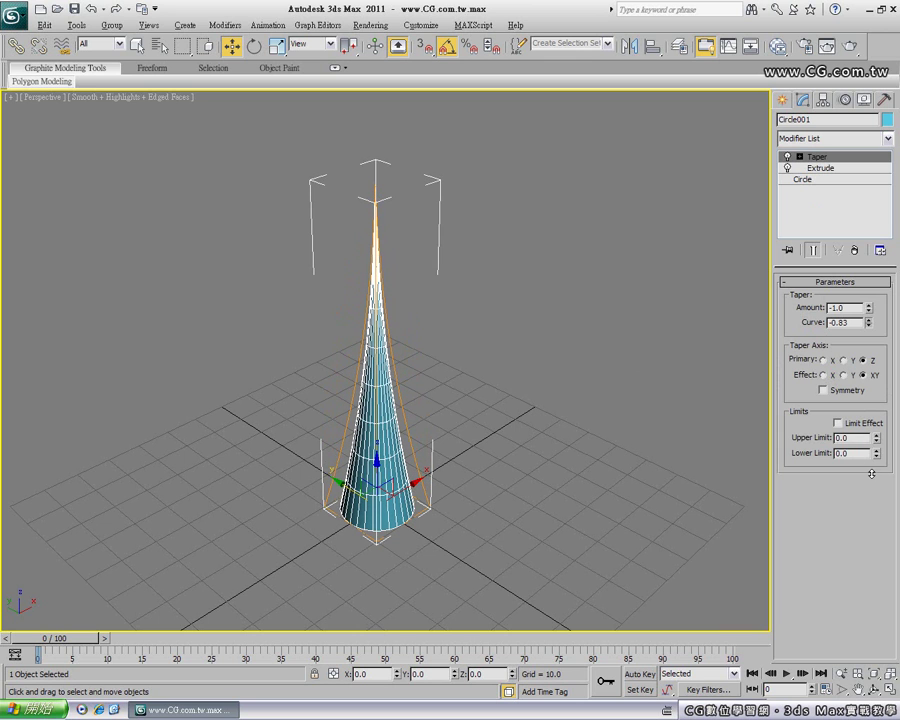
left_click_drag(868, 323, 868, 325)
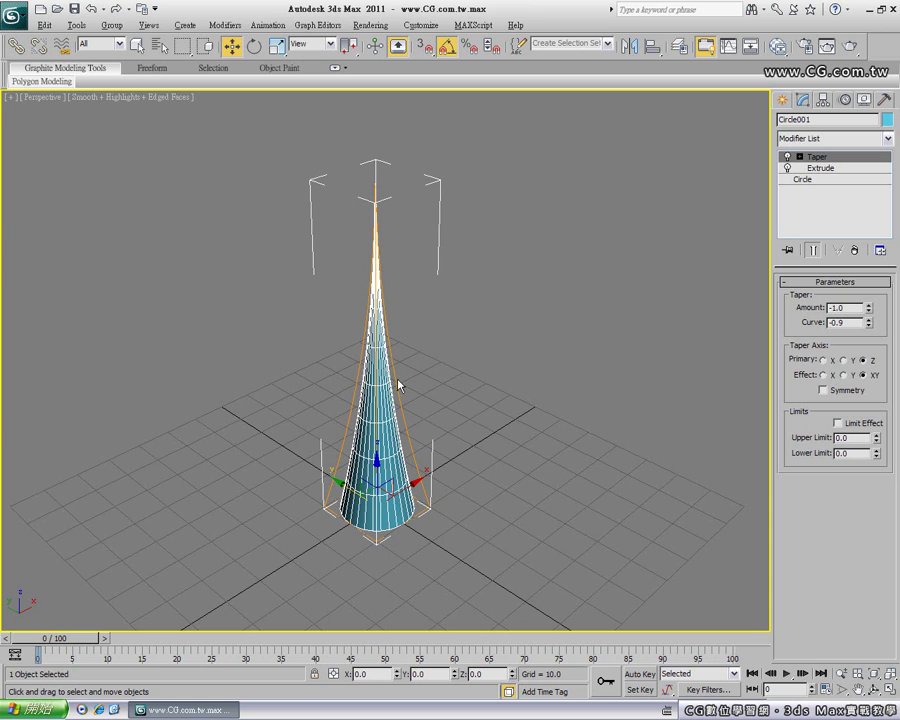
right_click(869, 325)
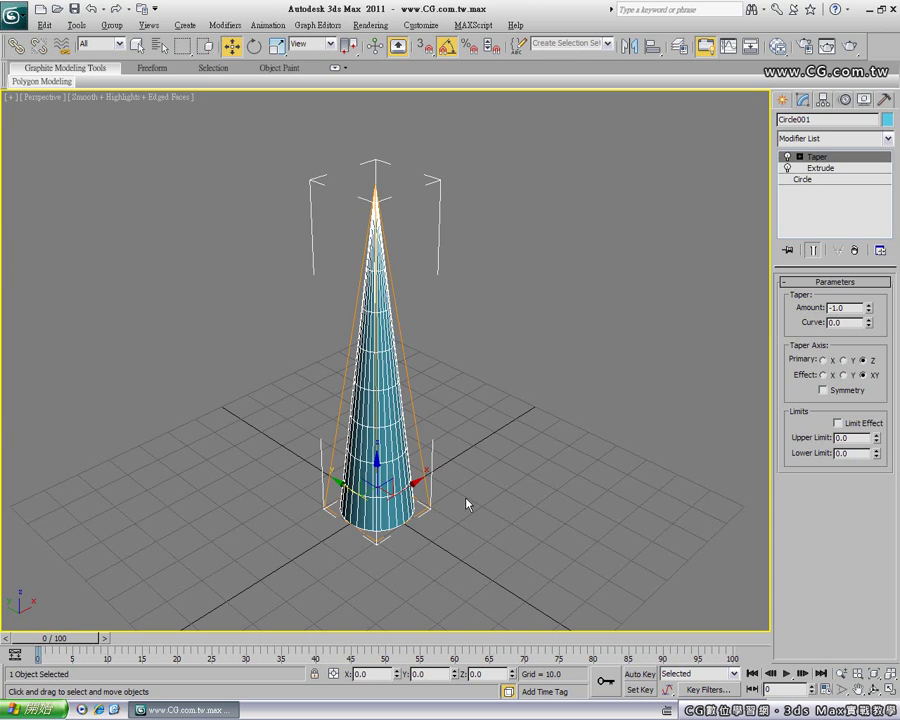
Step: Delete the tapered cone from the scene
left_click(412, 540)
key("ctrl+z")
key("Delete")
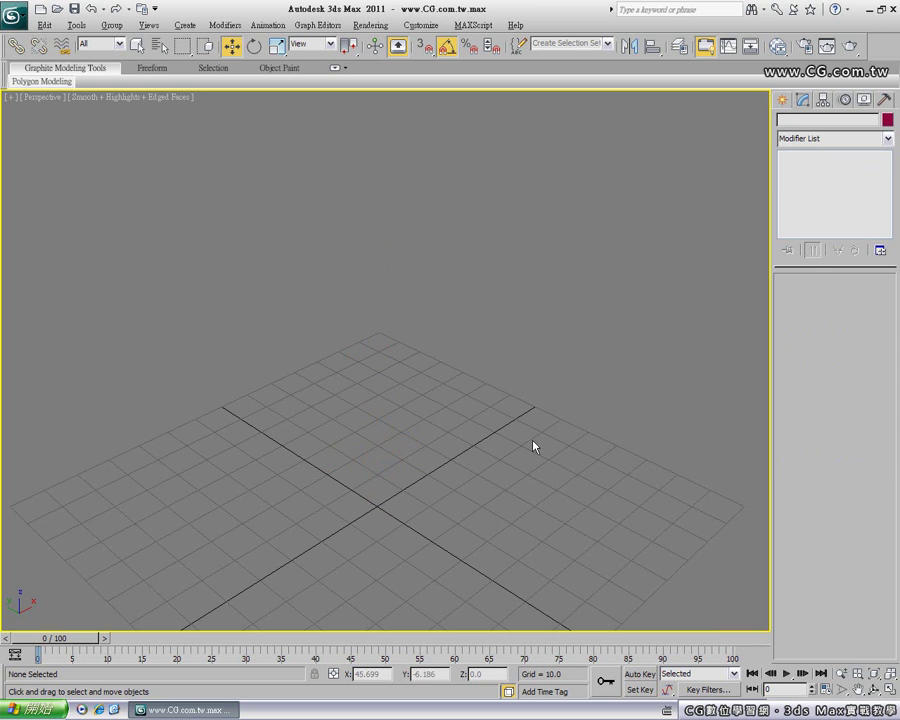
Step: Draw a new small circle of radius 5.381 on the grid
left_click(782, 100)
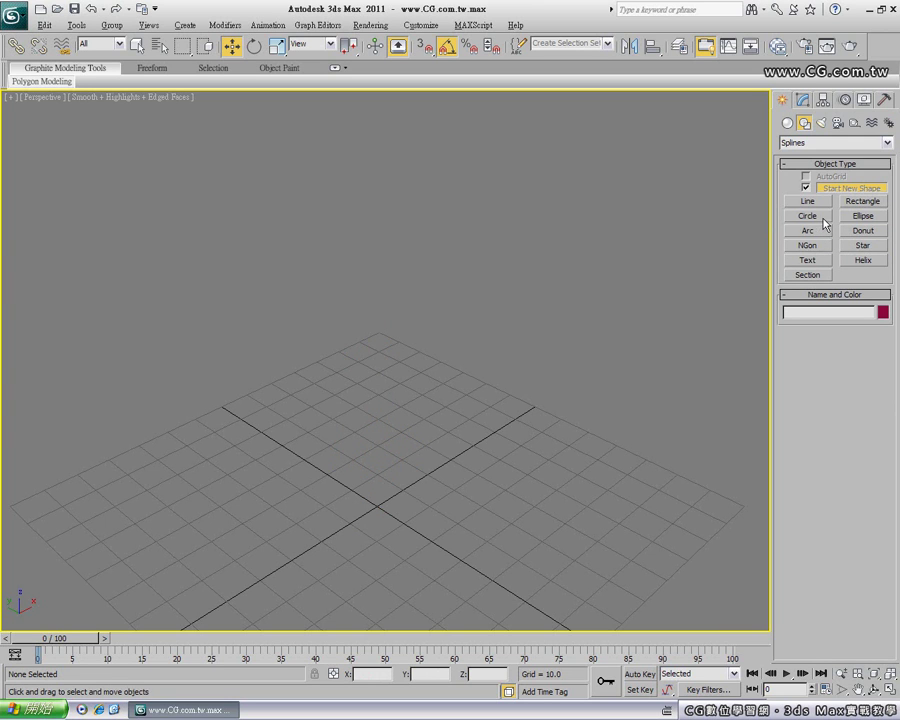
left_click(815, 218)
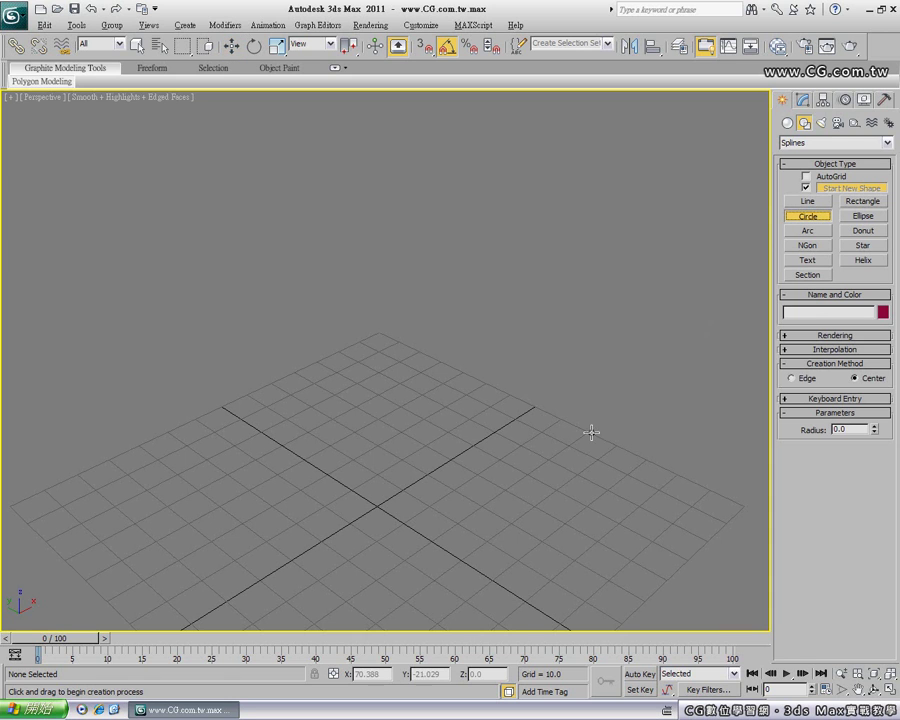
left_click_drag(325, 504, 338, 512)
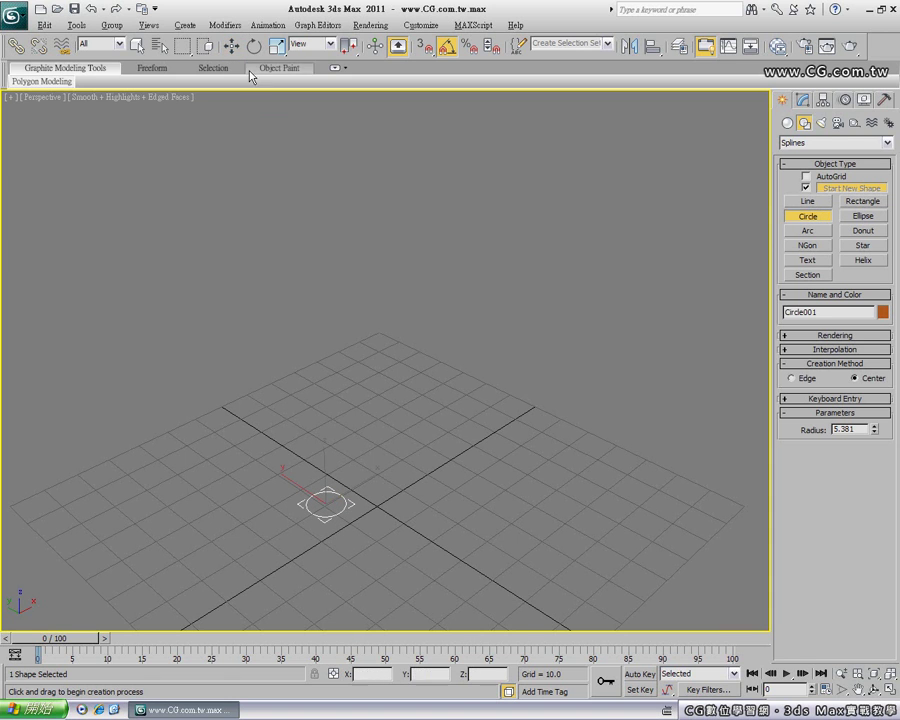
Step: Move Circle001 toward the grid centre and Shift-drag it along X to clone it
key("w")
left_click_drag(334, 485, 355, 475)
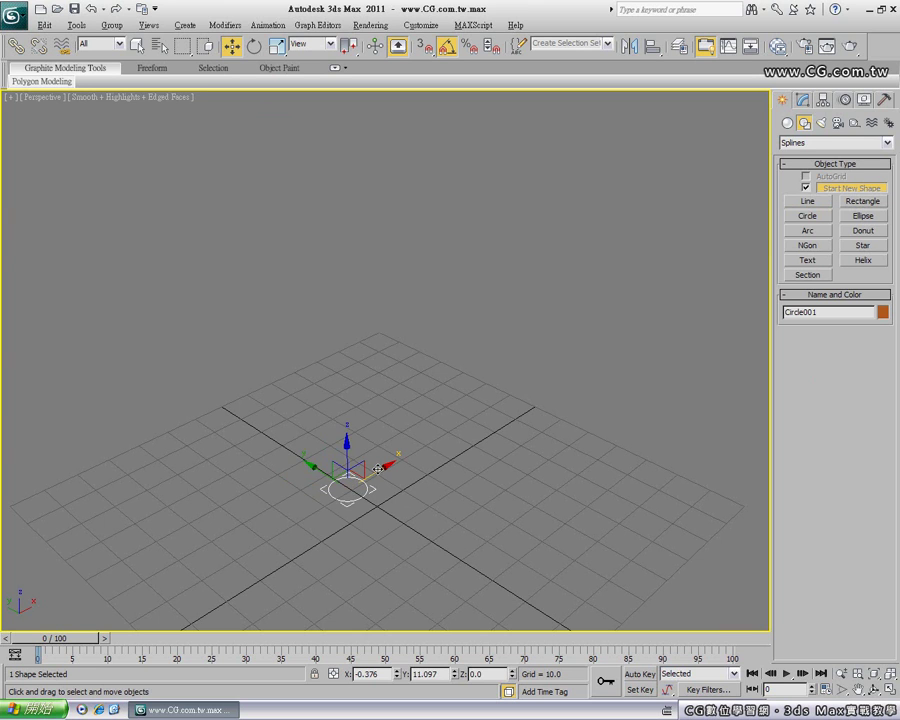
mouse_move(379, 473)
left_mouse_down("shift")
mouse_move(416, 450)
mouse_move(412, 460)
left_mouse_up("shift")
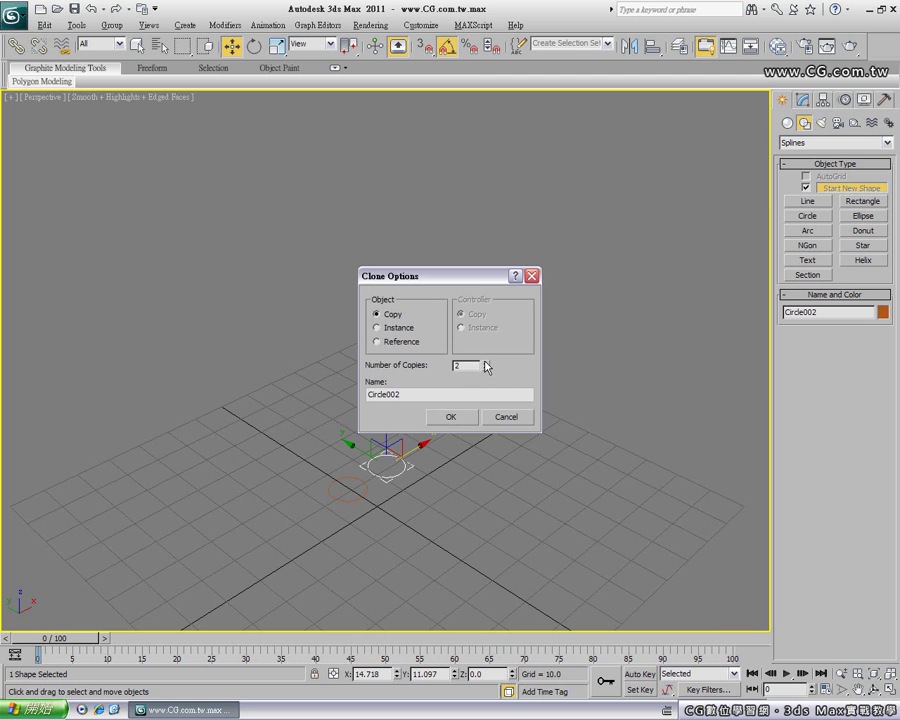
Step: Create two copies, then move Circle002 down-left and Circle003 below the others
left_click(458, 417)
left_click(507, 477)
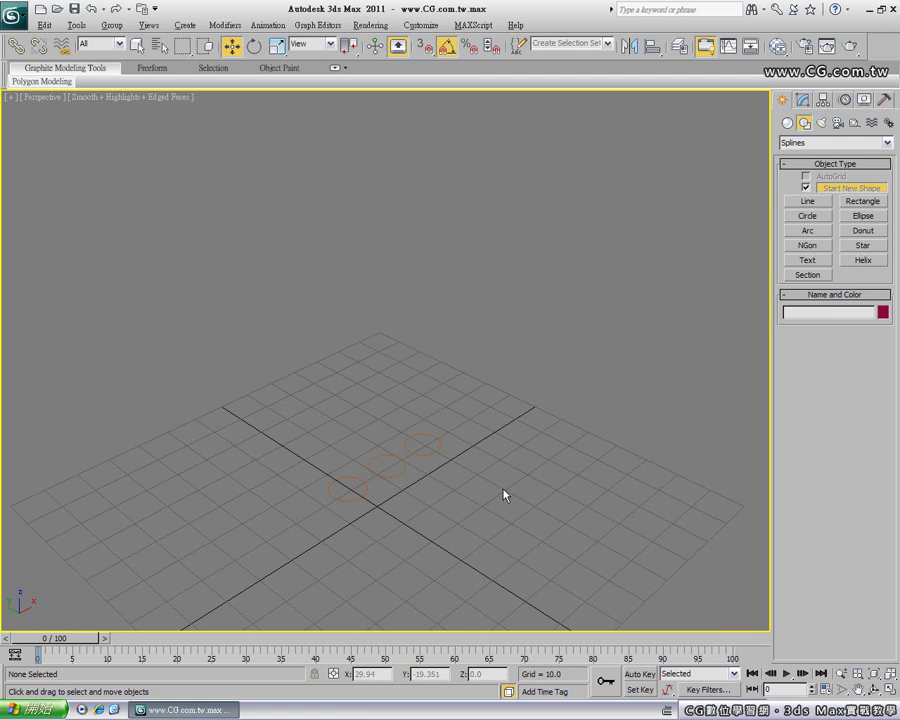
left_click(402, 463)
left_click_drag(402, 463, 373, 540)
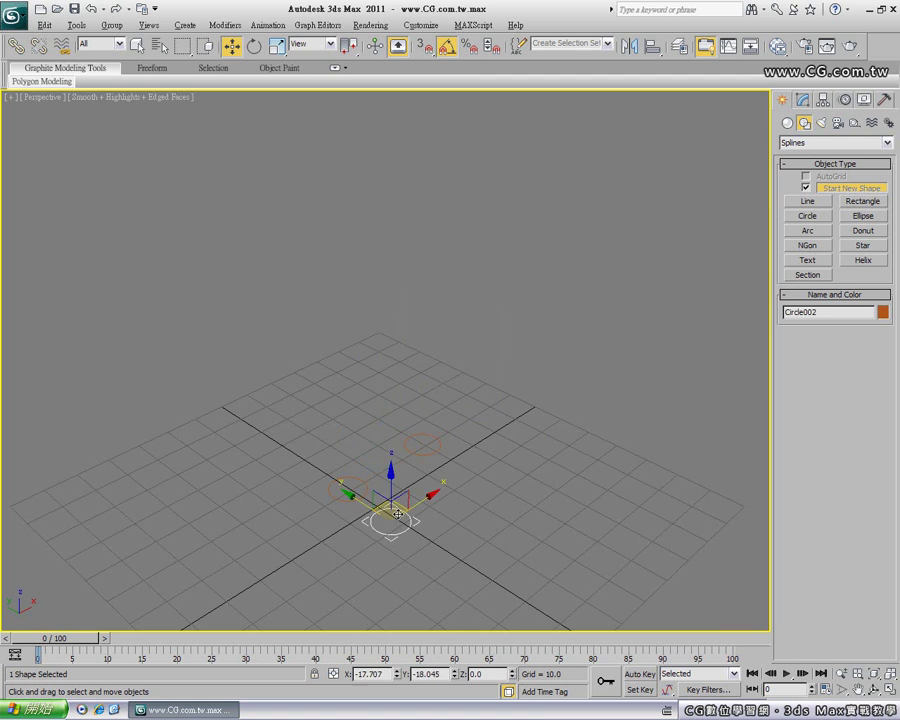
left_click(424, 448)
left_click_drag(424, 448, 436, 502)
Step: Orbit the view around the three circles and select Circle001
left_click(368, 558)
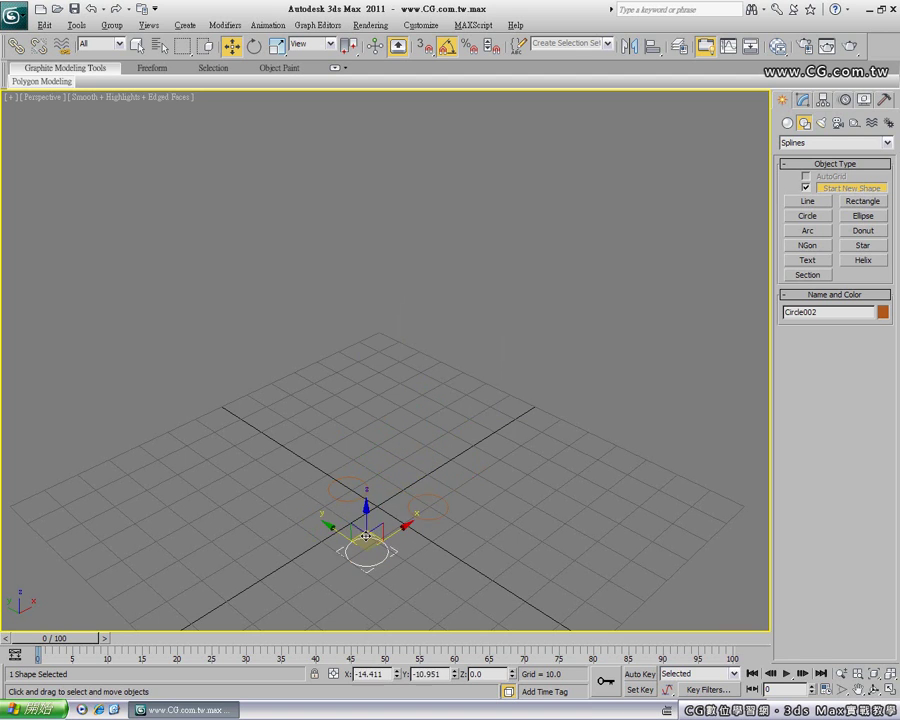
left_click(384, 446)
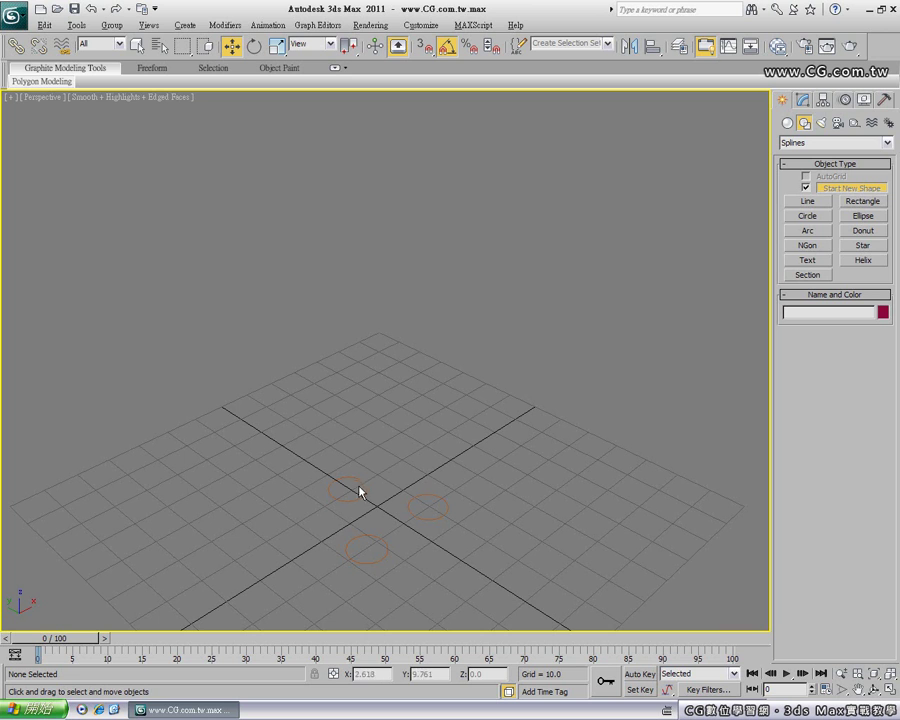
mouse_move(397, 530)
middle_mouse_down("alt")
mouse_move(561, 522)
mouse_move(386, 528)
mouse_move(369, 500)
mouse_move(418, 466)
mouse_move(404, 476)
mouse_move(415, 479)
mouse_move(408, 432)
mouse_move(397, 475)
middle_mouse_up("alt")
left_click(393, 454)
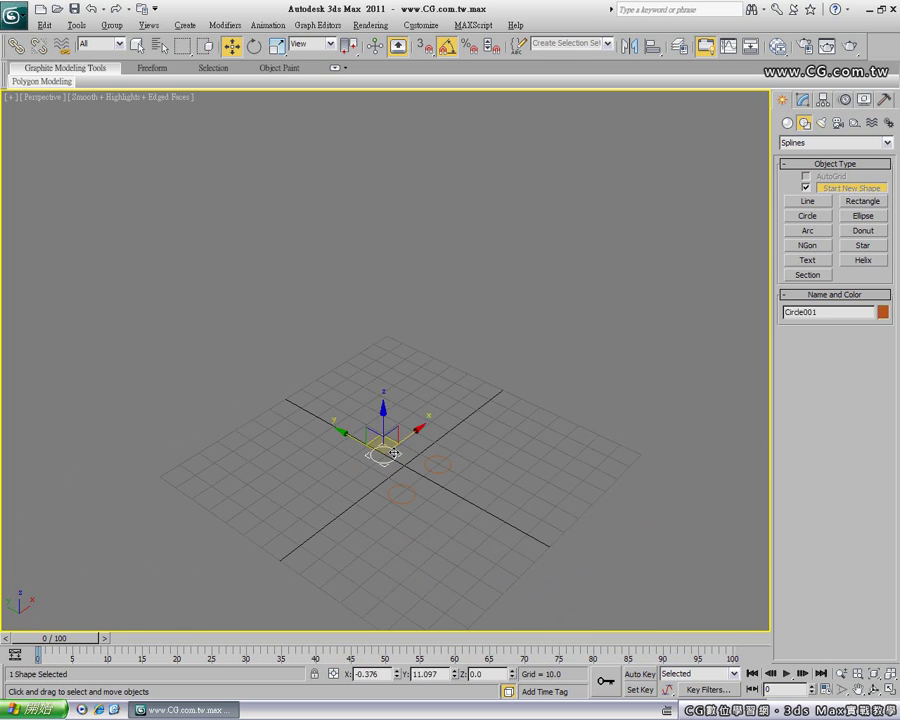
mouse_move(402, 467)
middle_mouse_down("alt")
mouse_move(392, 490)
mouse_move(476, 488)
mouse_move(458, 491)
mouse_move(400, 422)
middle_mouse_up("alt")
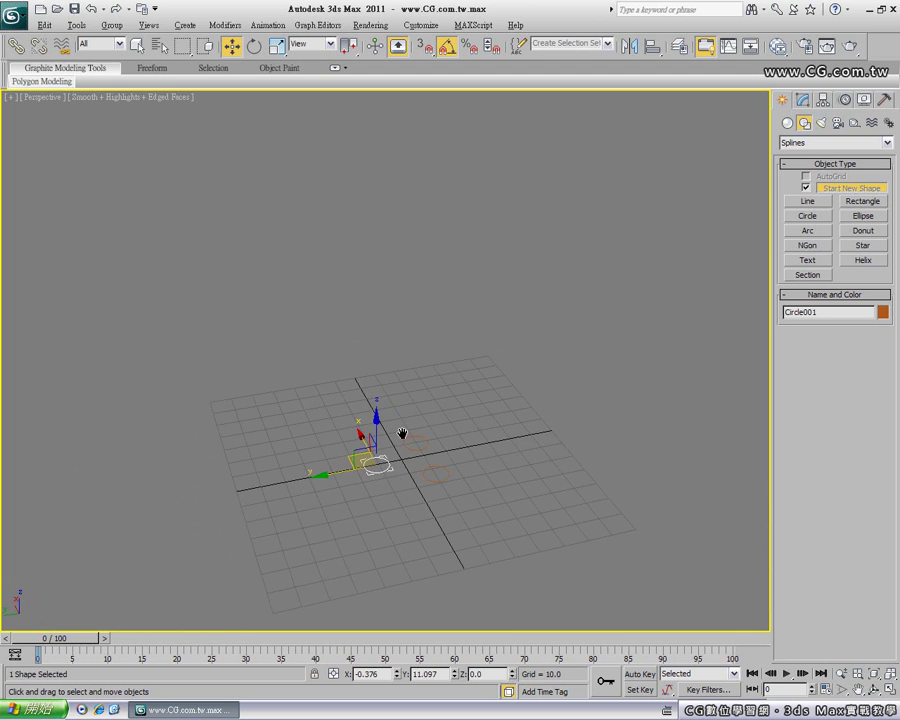
Step: Convert Circle001 to an Editable Spline from the right-click quad menu
left_click(808, 106)
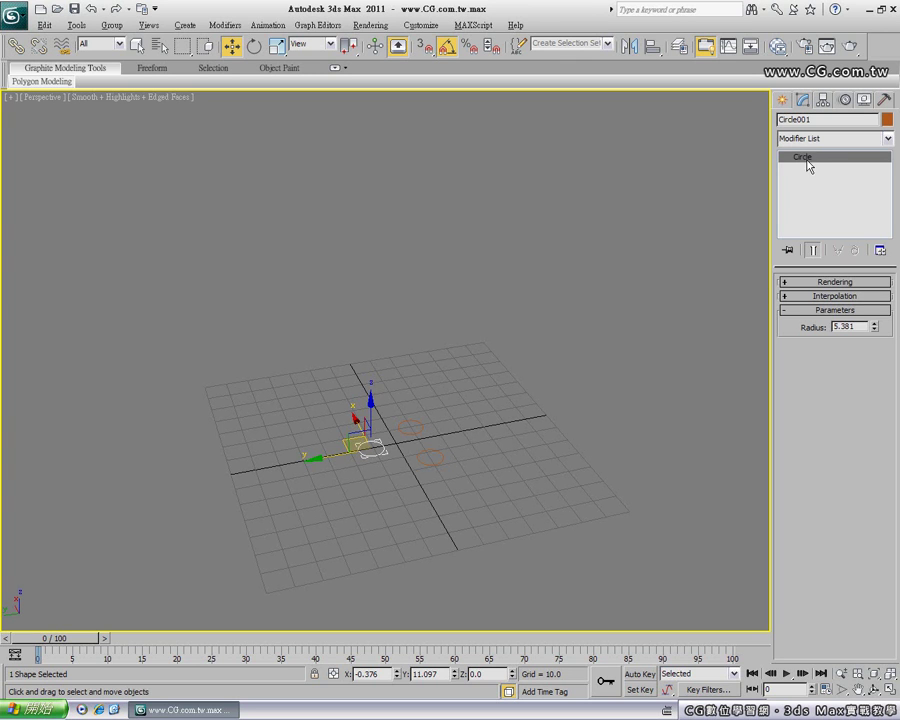
mouse_move(430, 465)
middle_mouse_down("alt")
mouse_move(317, 446)
mouse_move(411, 450)
mouse_move(476, 436)
middle_mouse_up("alt")
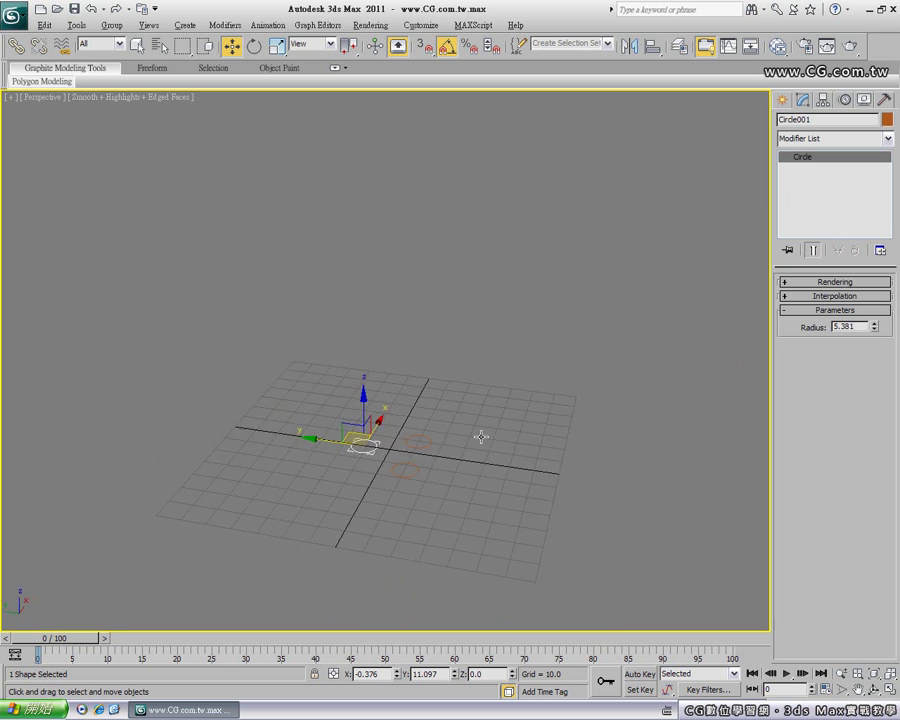
scroll(426, 446, "up", 2)
scroll(425, 455, "up", 4)
scroll(422, 467, "down", 2)
mouse_move(418, 474)
middle_mouse_down()
mouse_move(396, 430)
mouse_move(389, 451)
middle_mouse_up()
scroll(390, 440, "down", 1)
scroll(388, 446, "down", 1)
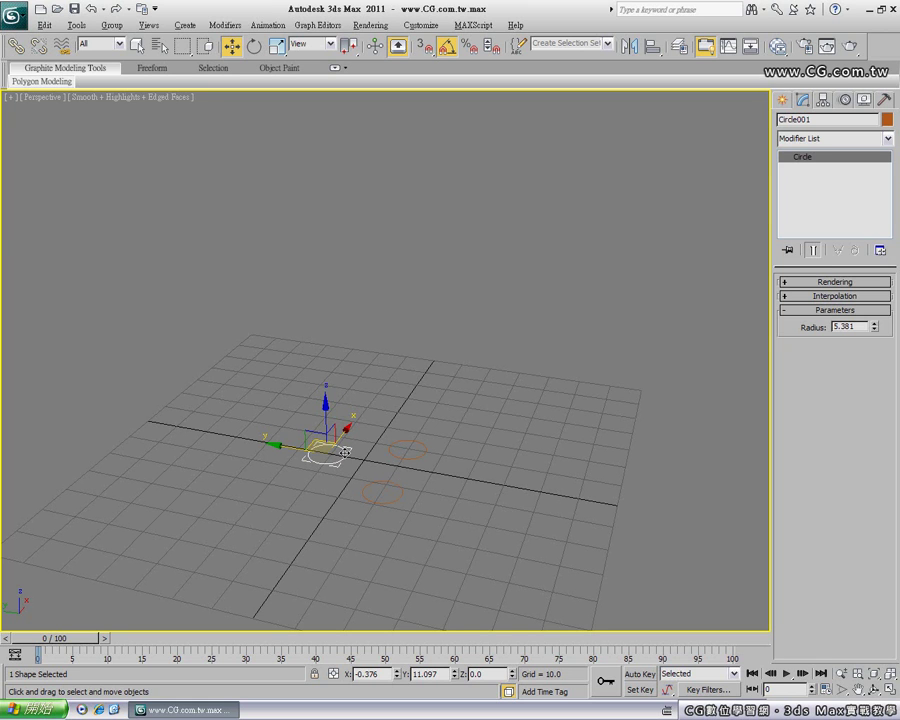
right_click(345, 452)
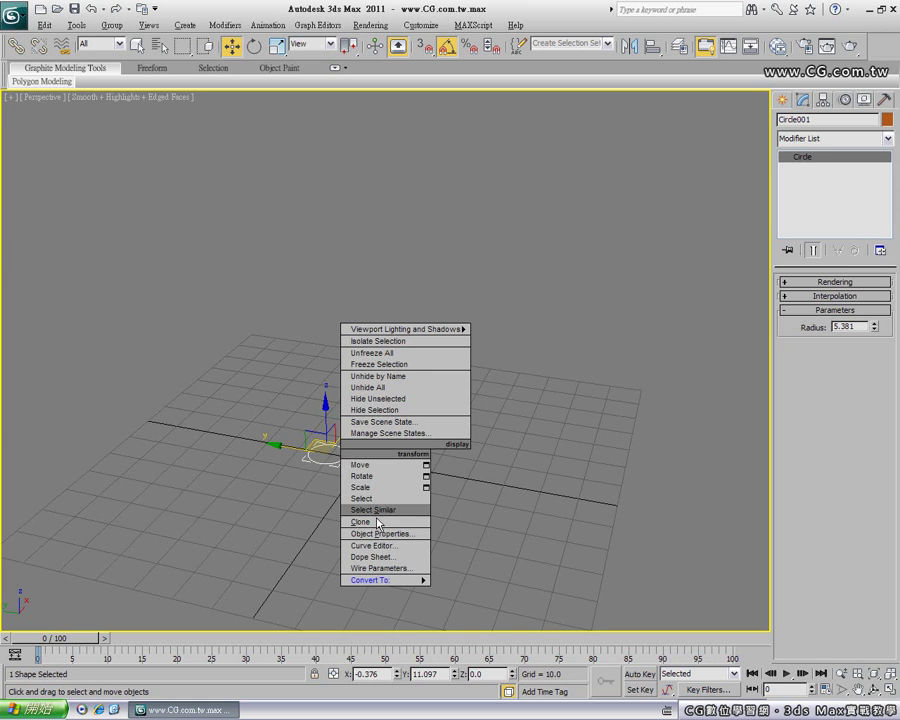
mouse_move(385, 580)
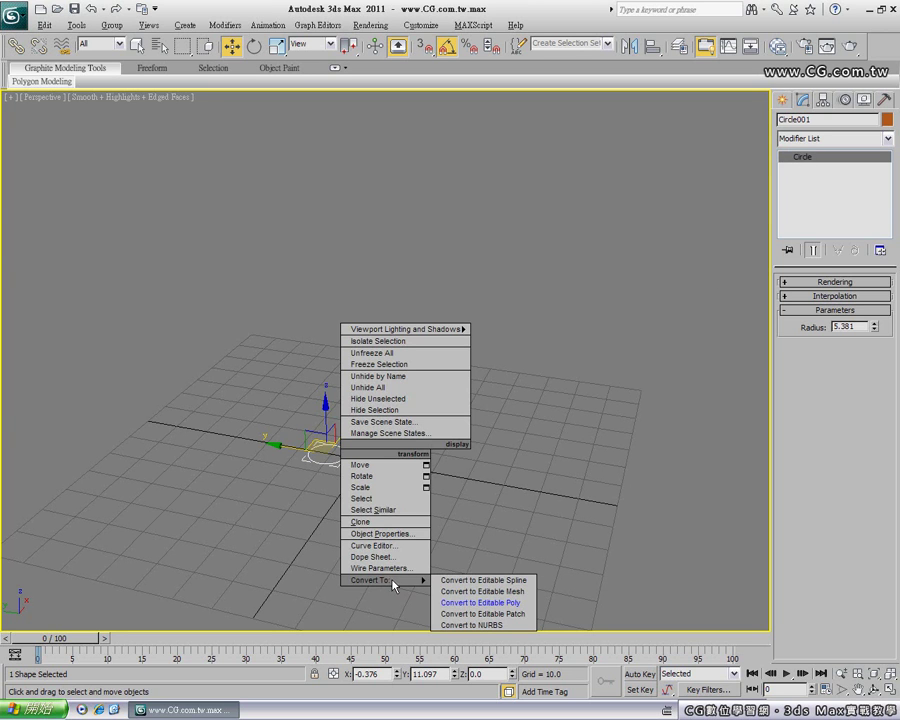
left_click(521, 581)
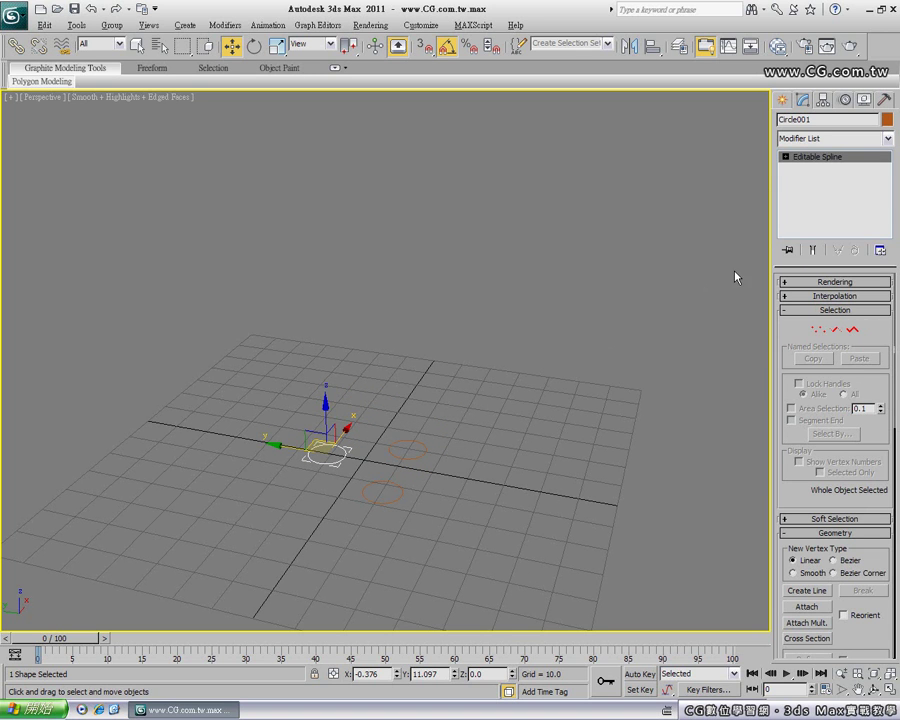
left_click(785, 157)
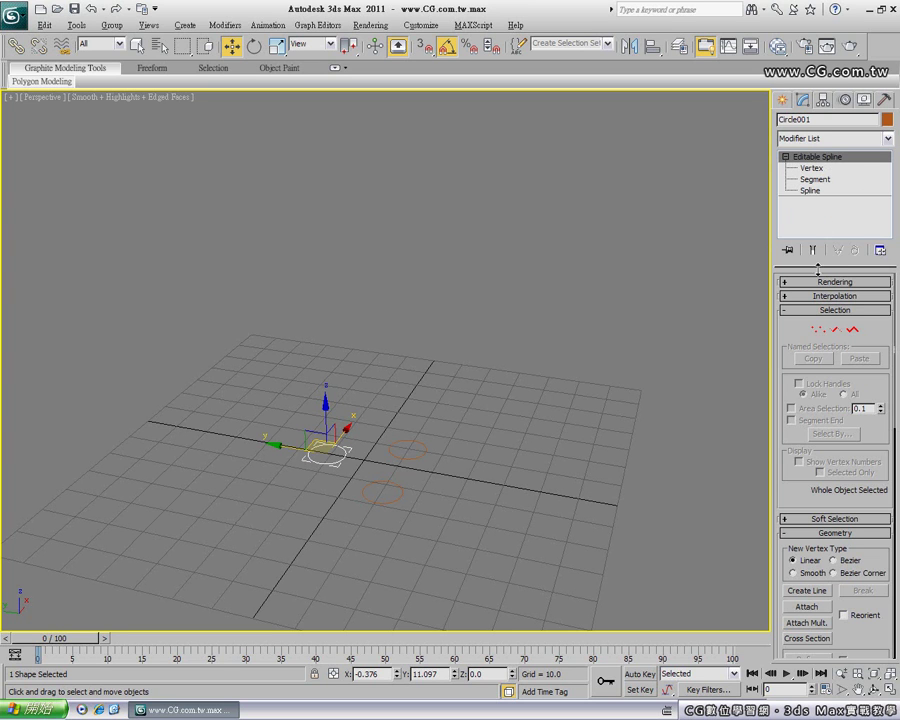
left_click(815, 332)
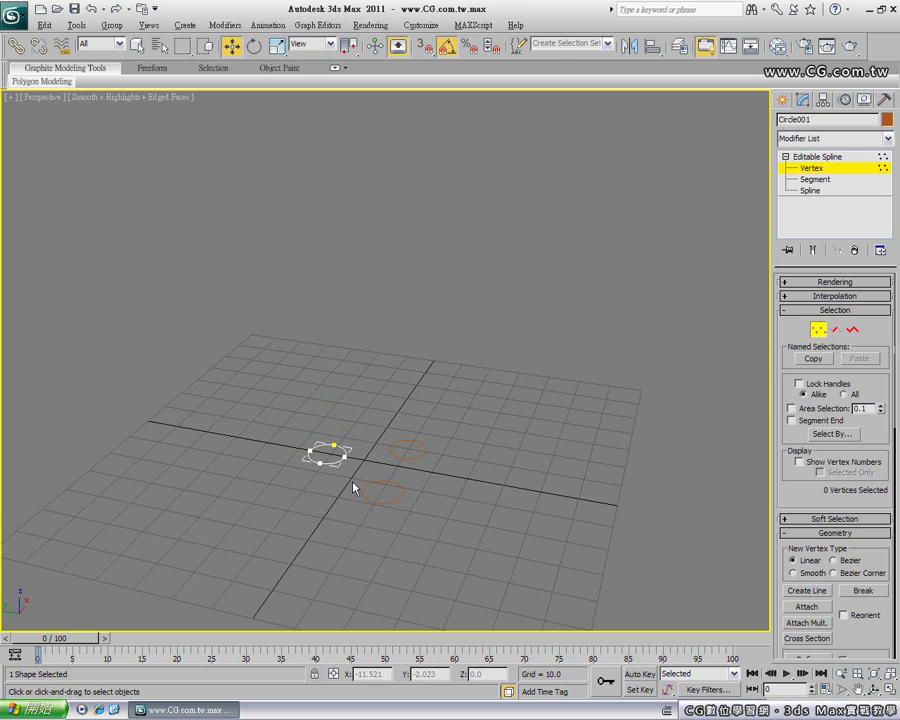
left_click(335, 445)
left_click_drag(343, 447, 385, 378)
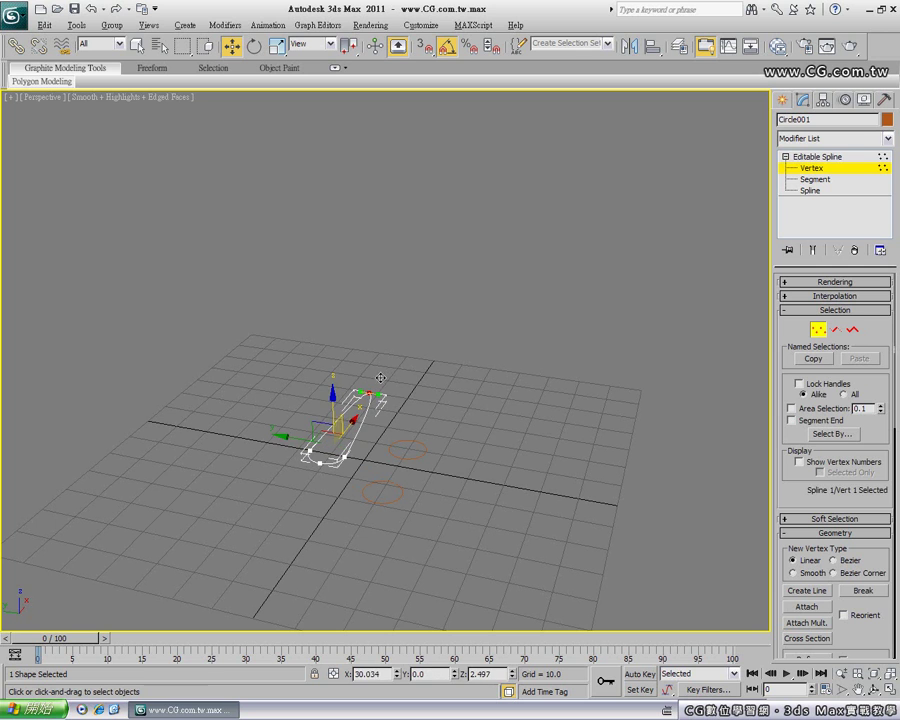
key("2")
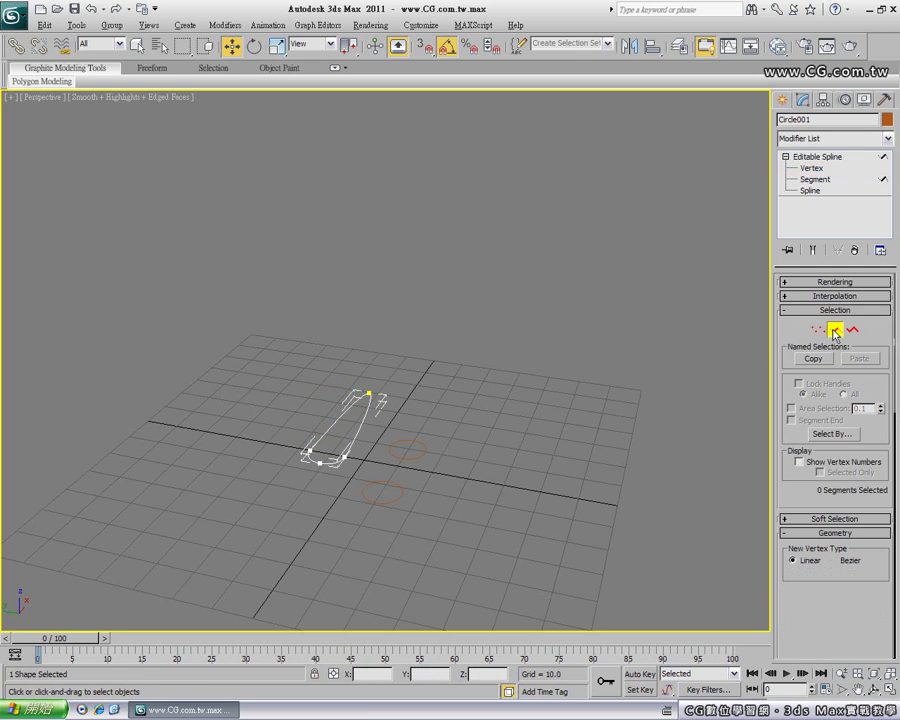
left_click(333, 425)
left_click_drag(302, 409, 275, 405)
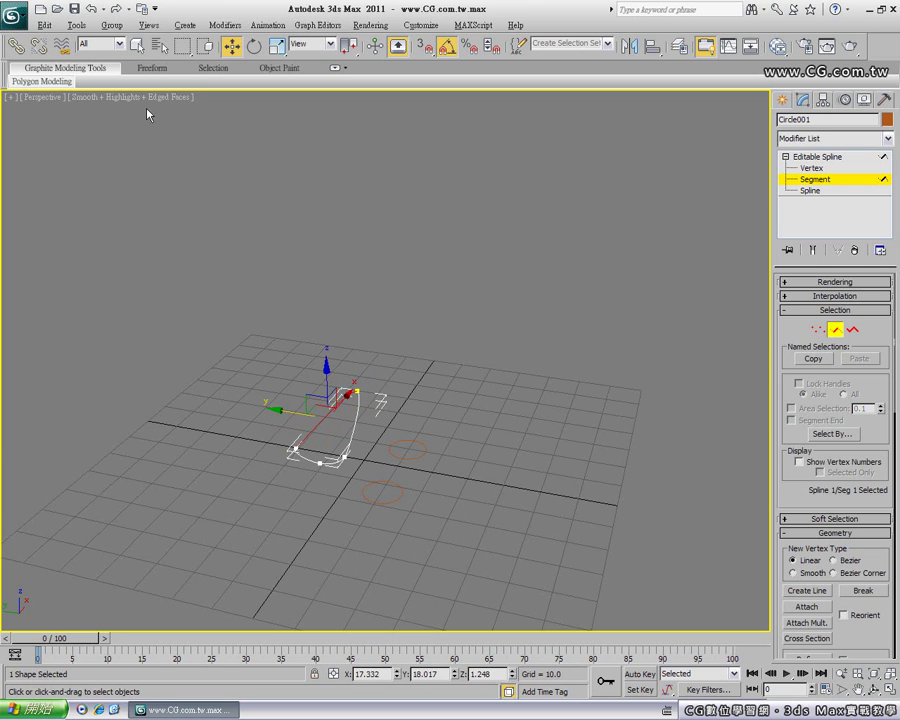
left_click(89, 10)
left_click(89, 10)
left_click(89, 10)
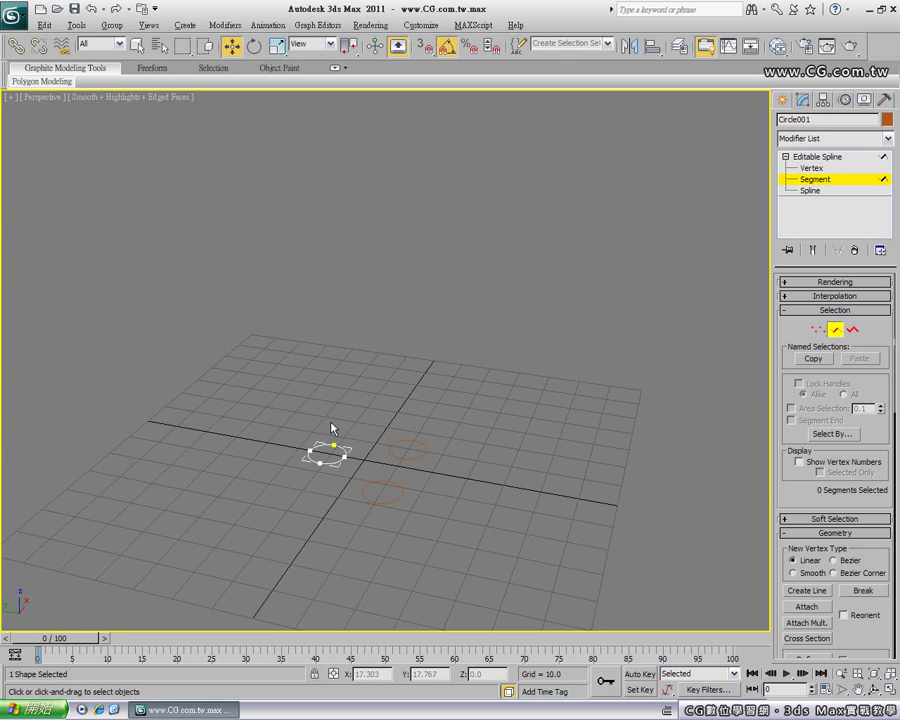
left_click(830, 331)
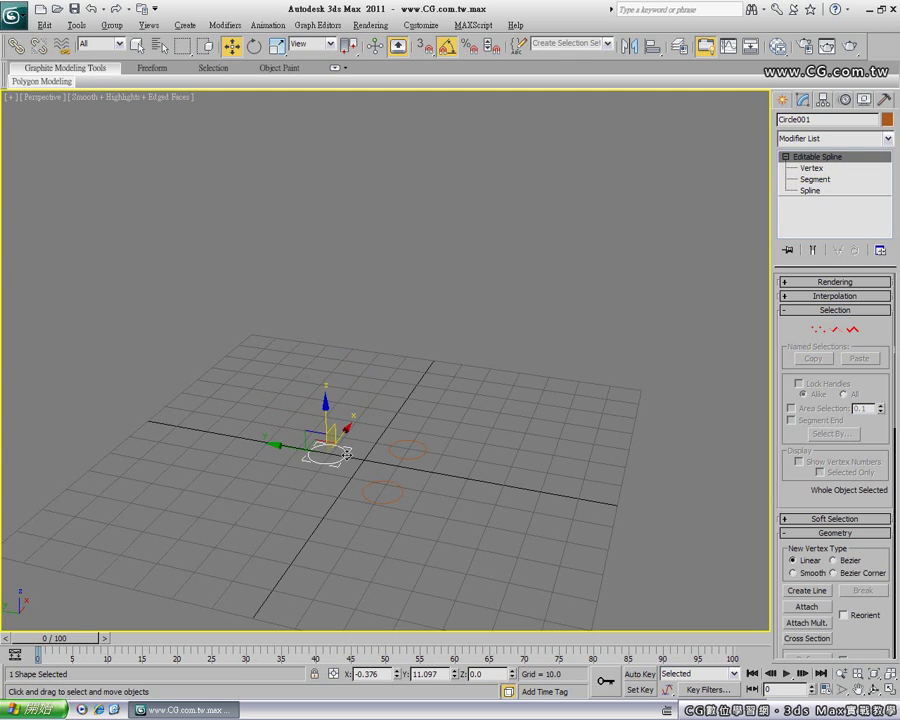
left_click(360, 442)
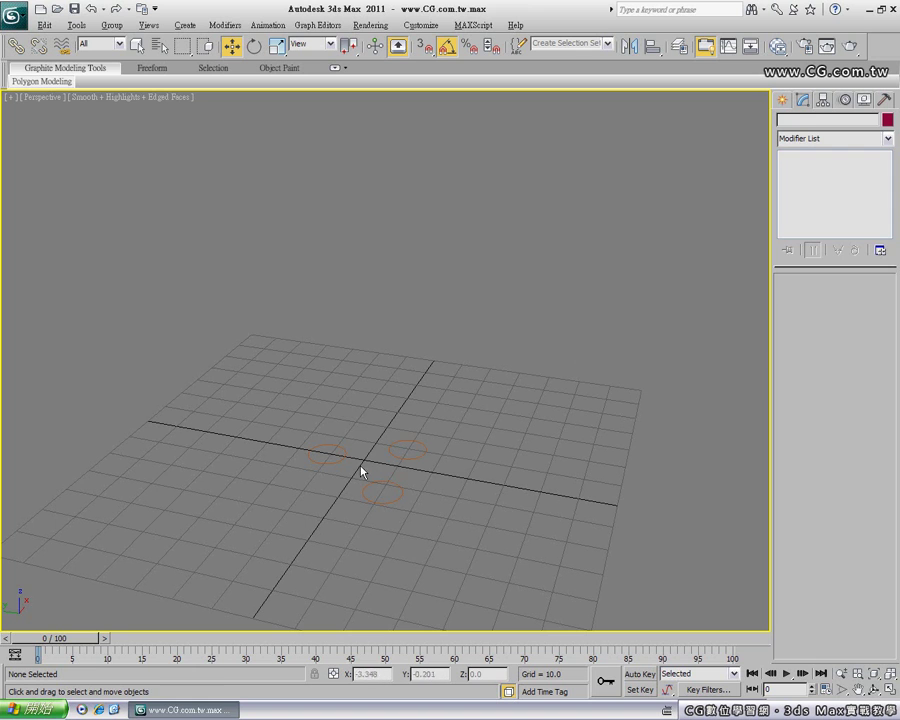
Step: Select Circle001 and turn on Attach in its Geometry rollout
left_click(336, 461)
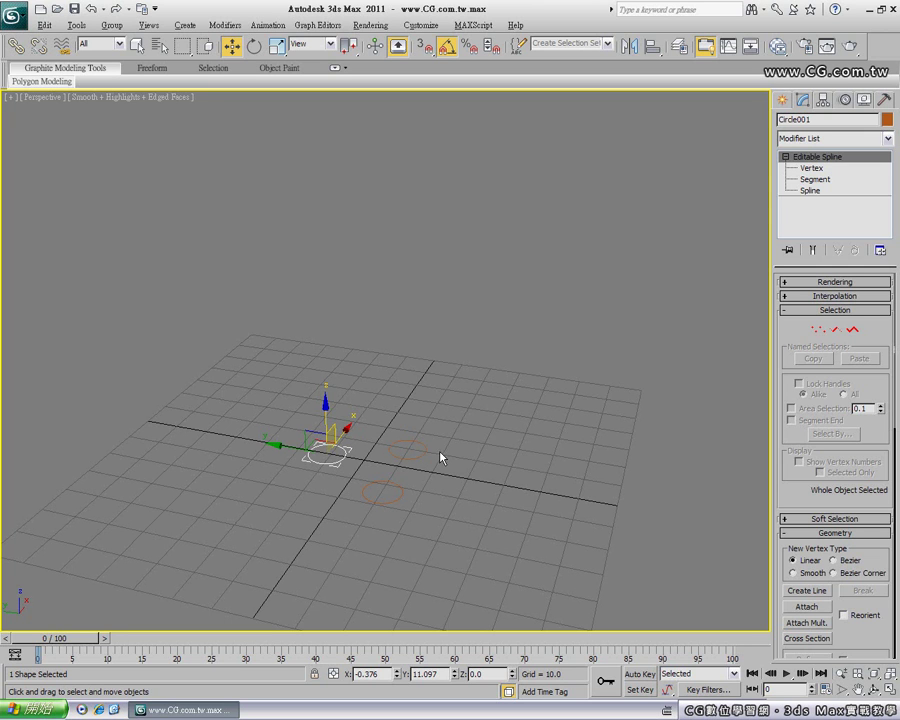
left_click(807, 607)
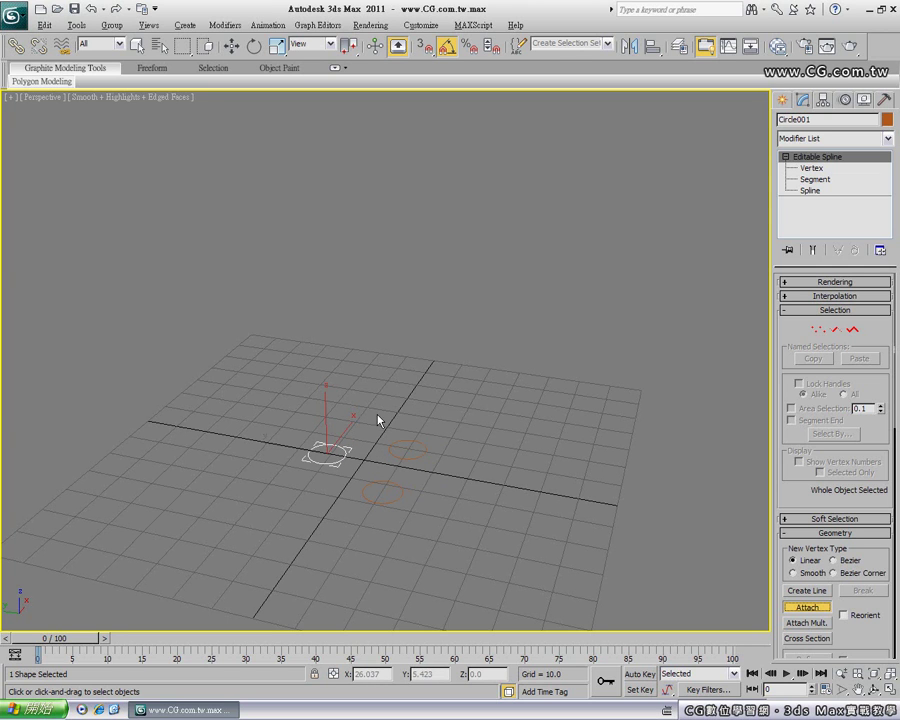
Step: Attach the lower and upper-right circles to Circle001, then turn Attach off and deselect
left_click(404, 488)
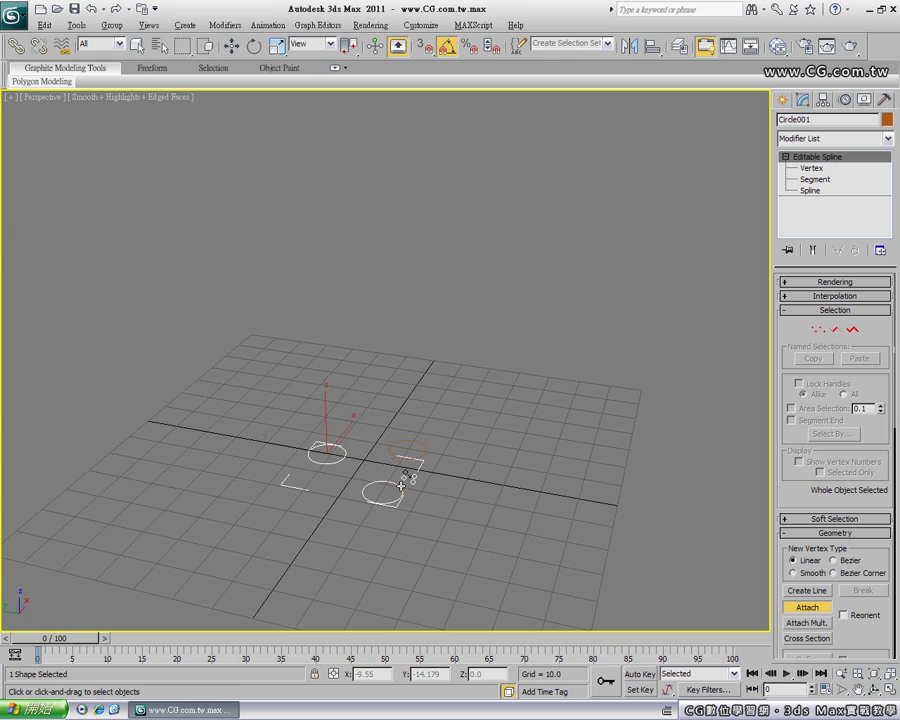
left_click(425, 440)
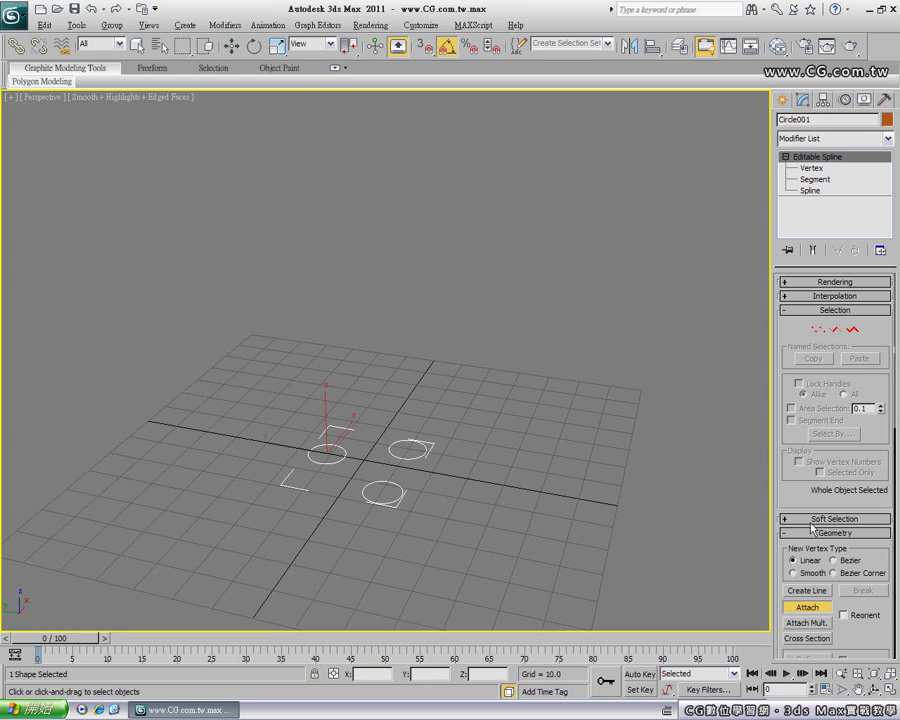
left_click(823, 612)
key("Delete")
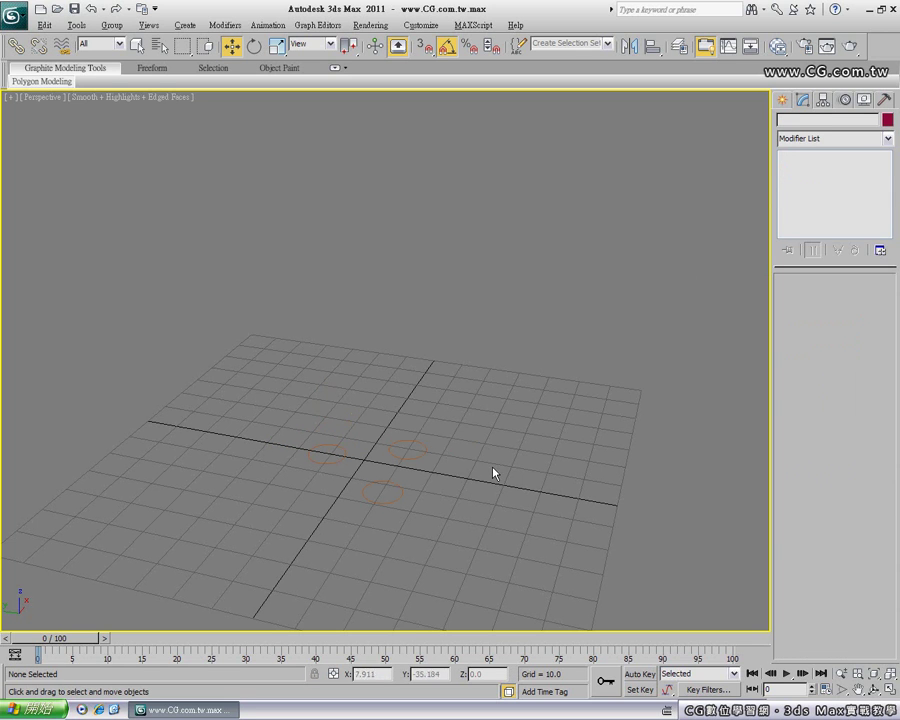
key("ctrl+z")
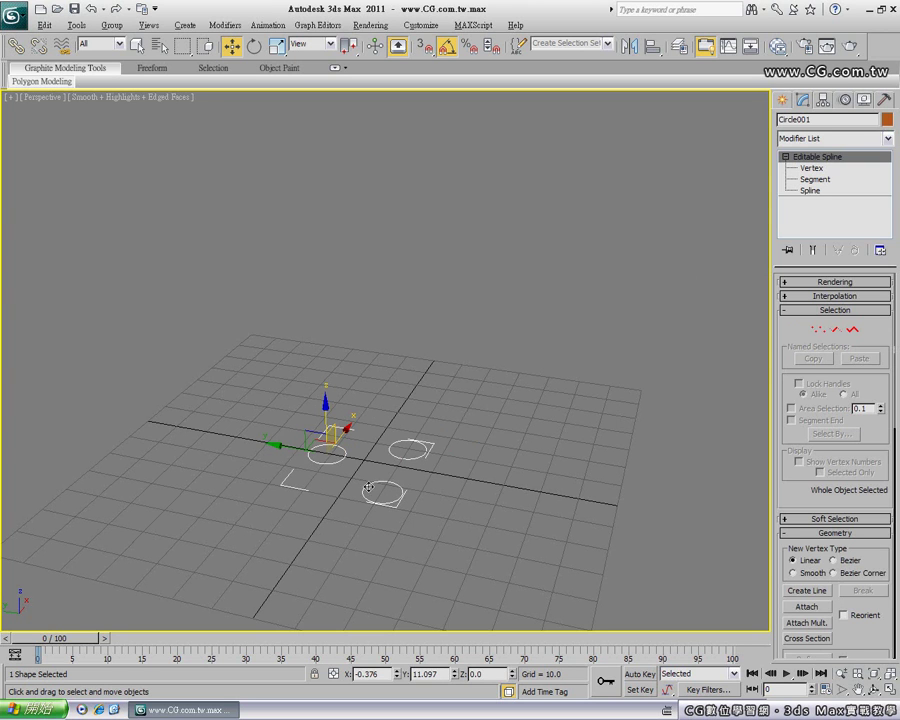
left_click(398, 405)
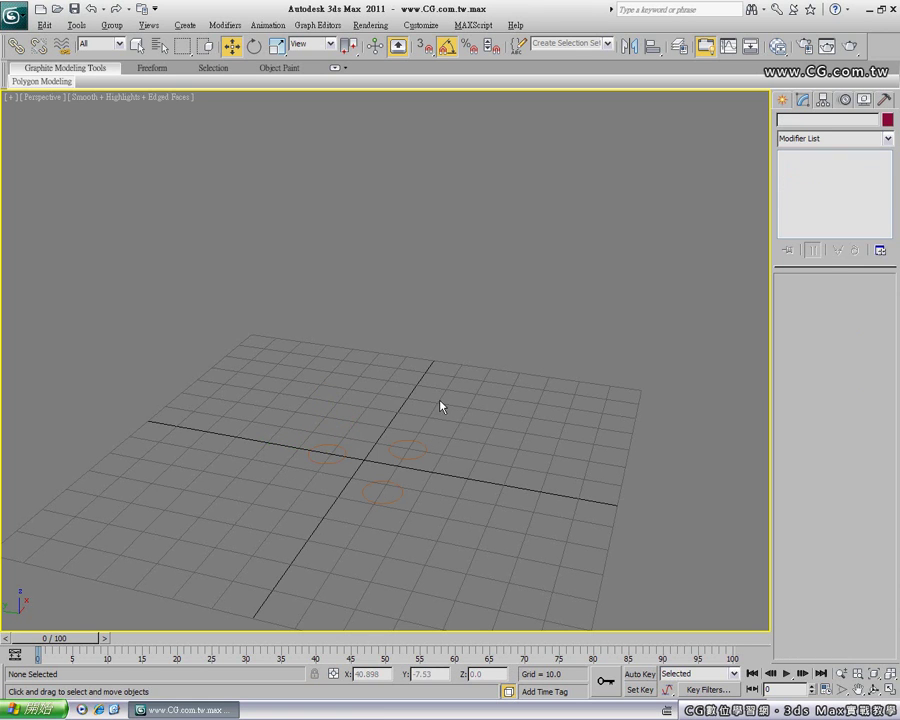
left_click(428, 452)
left_click(808, 190)
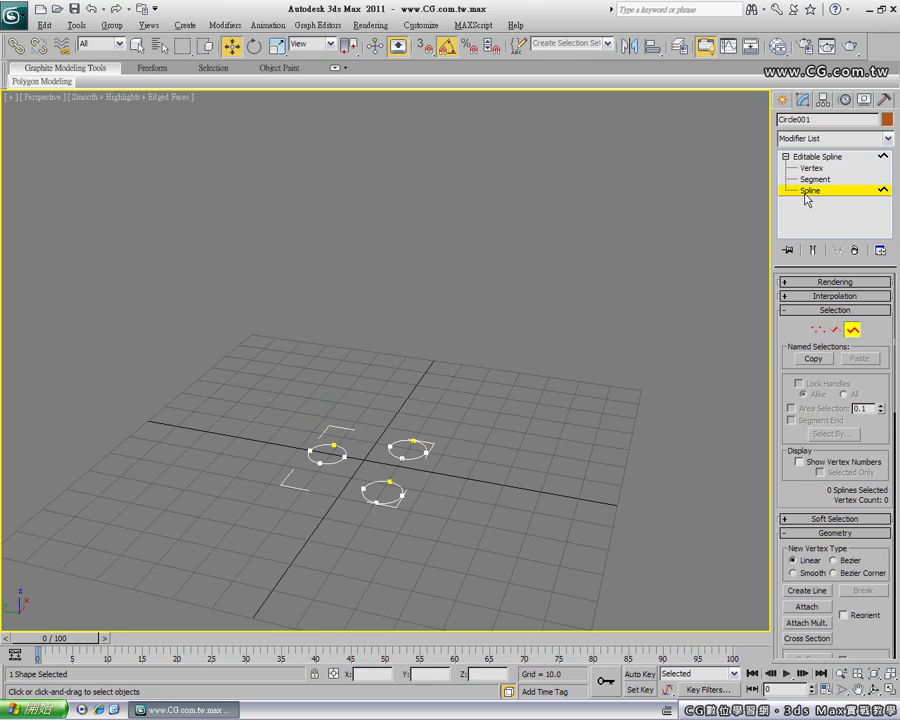
left_click(415, 458)
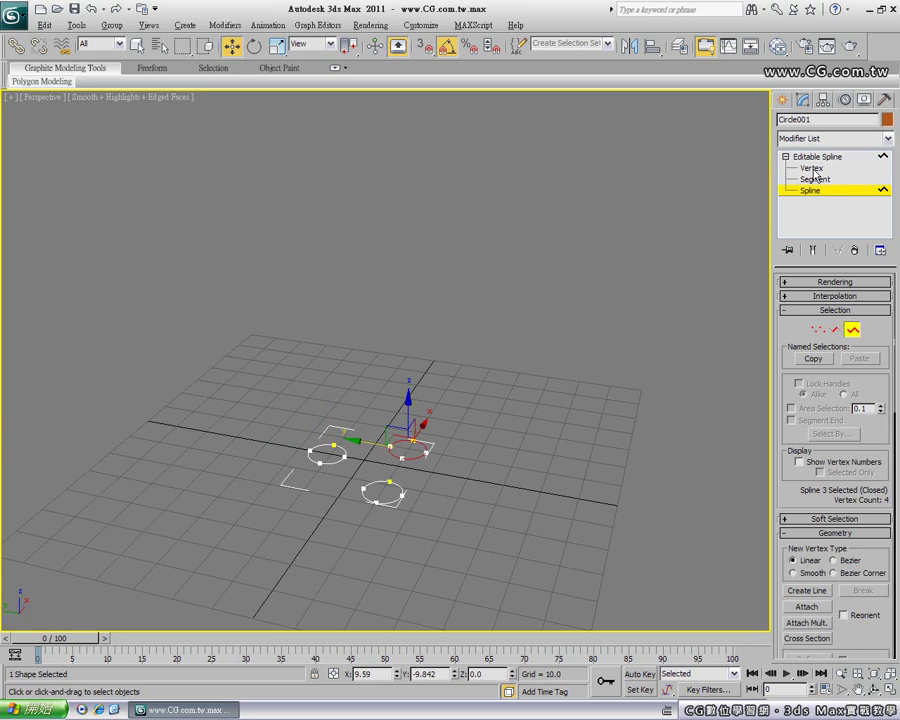
left_click(812, 169)
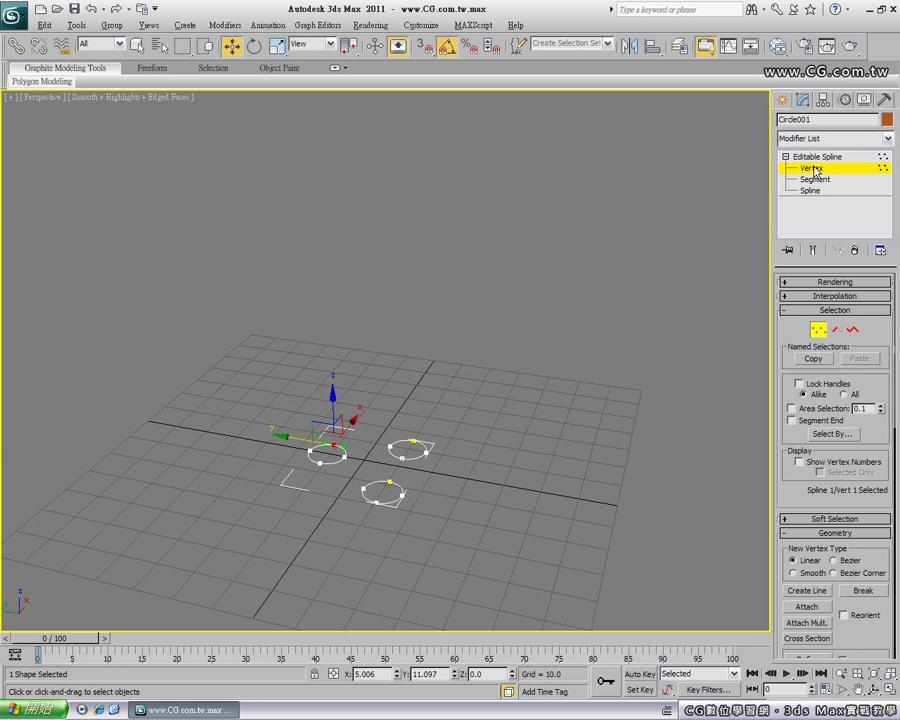
left_click(376, 503)
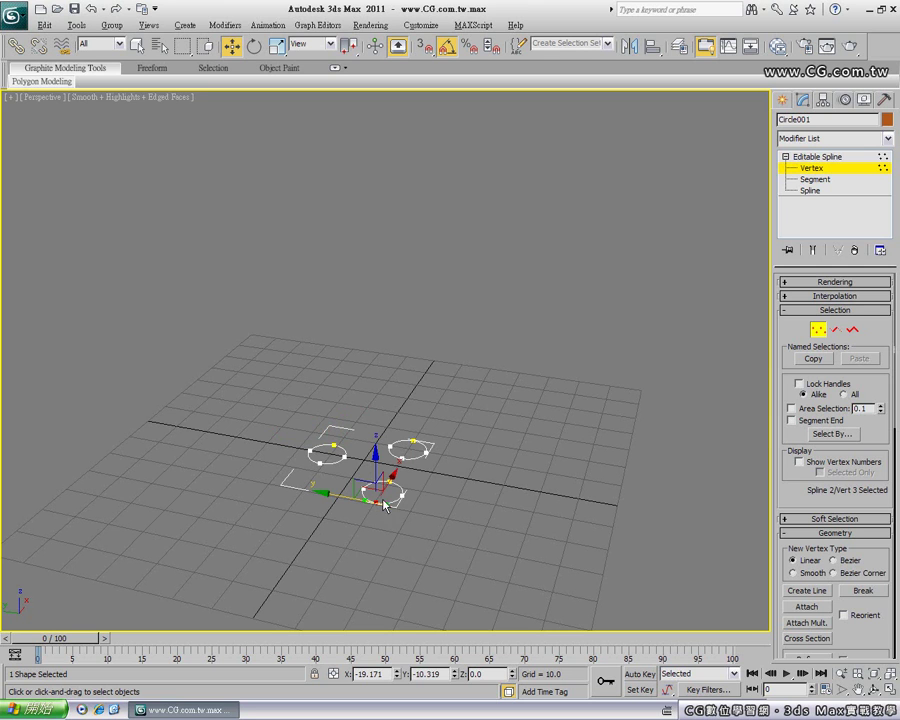
left_click_drag(376, 503, 362, 524)
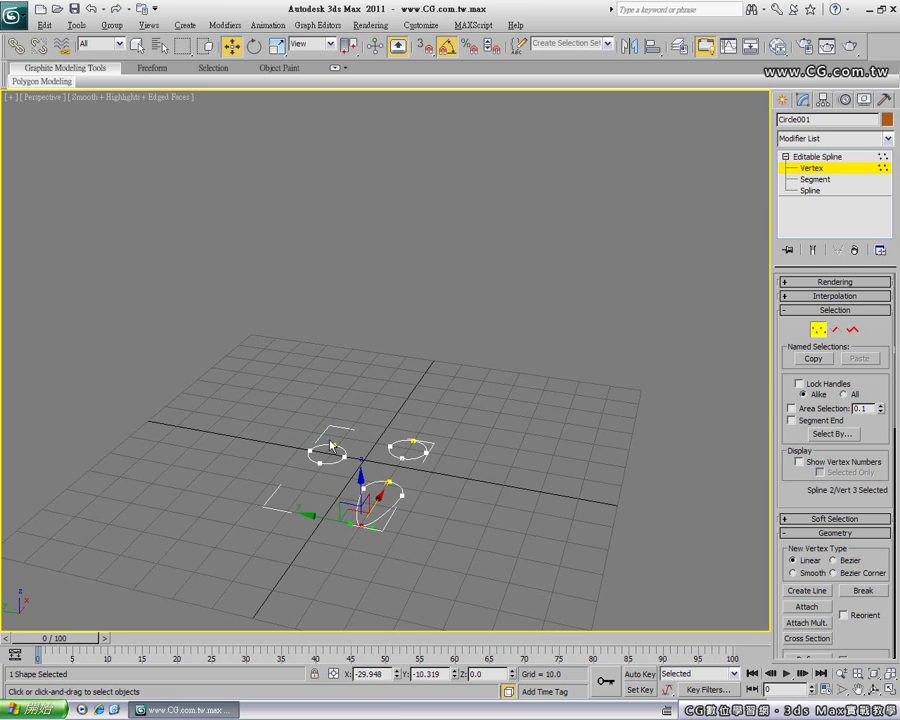
left_click(90, 8)
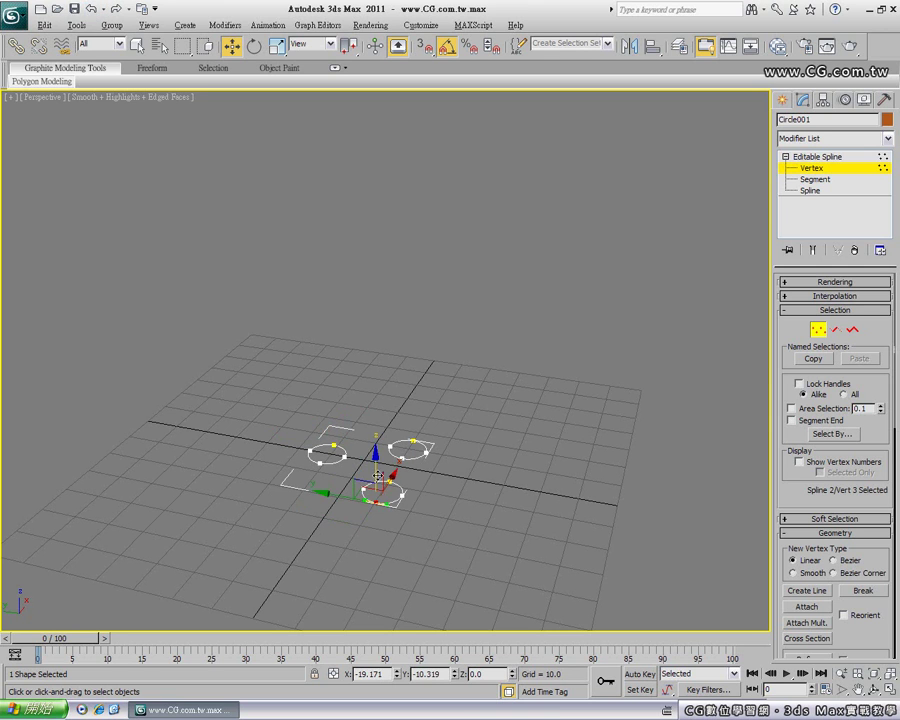
left_click(464, 491)
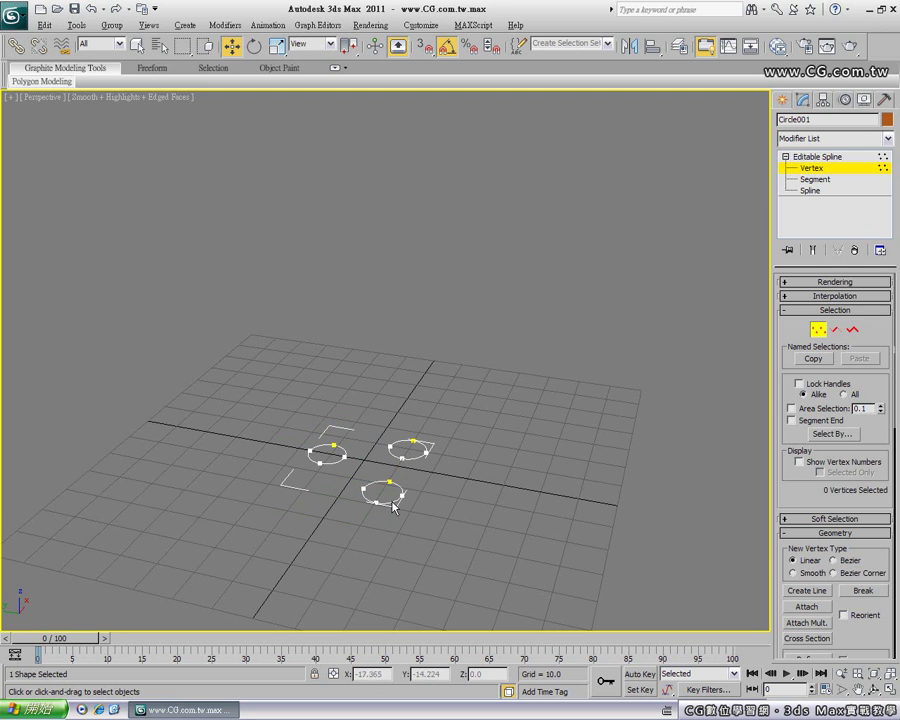
left_click(805, 180)
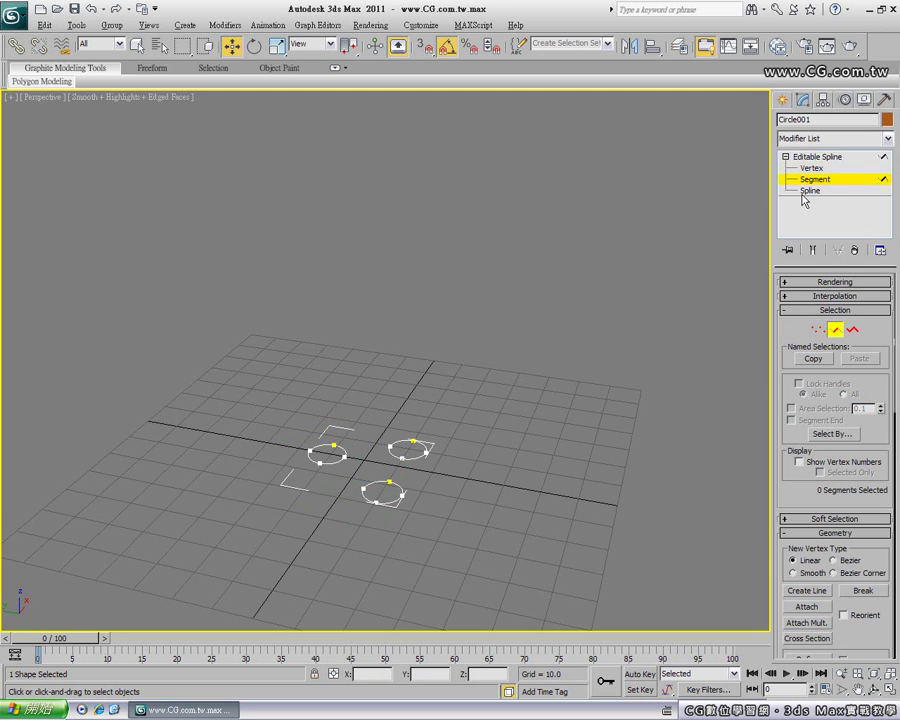
left_click(391, 501)
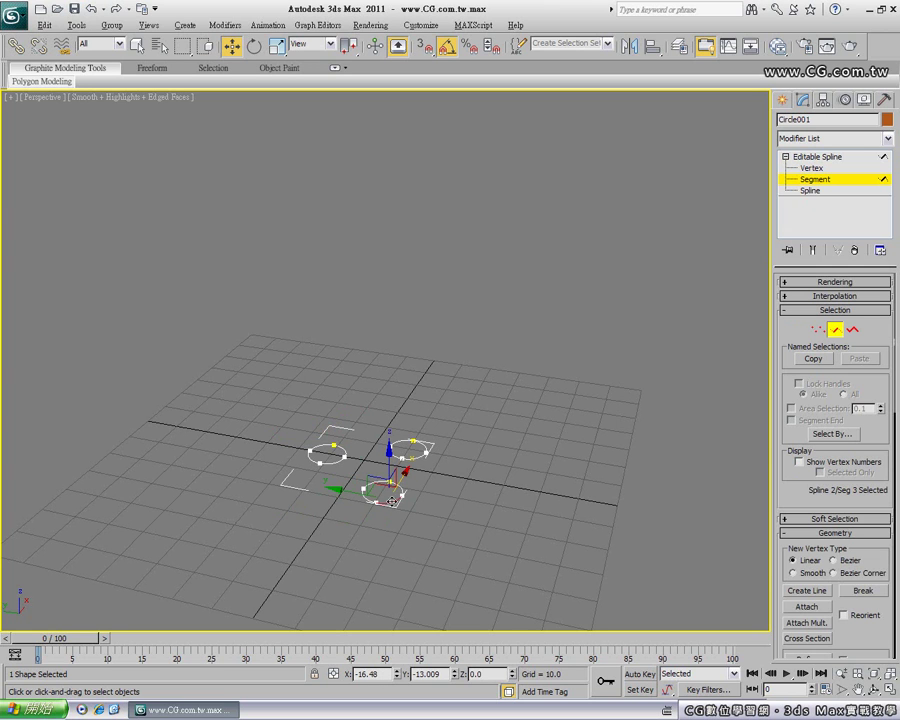
mouse_move(391, 501)
left_mouse_down()
mouse_move(388, 458)
mouse_move(371, 510)
left_mouse_up()
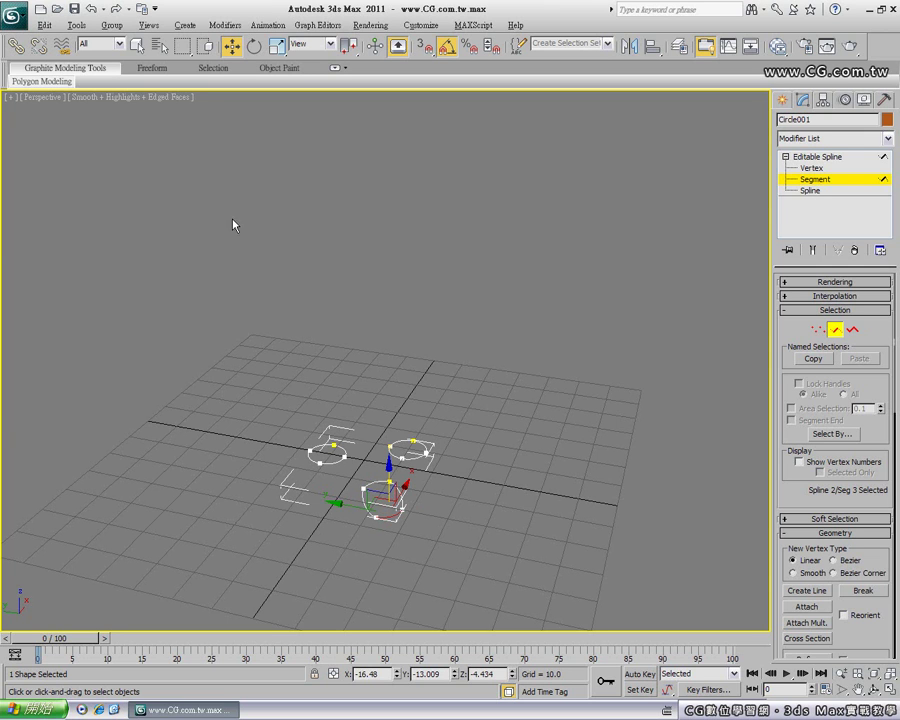
left_click(91, 8)
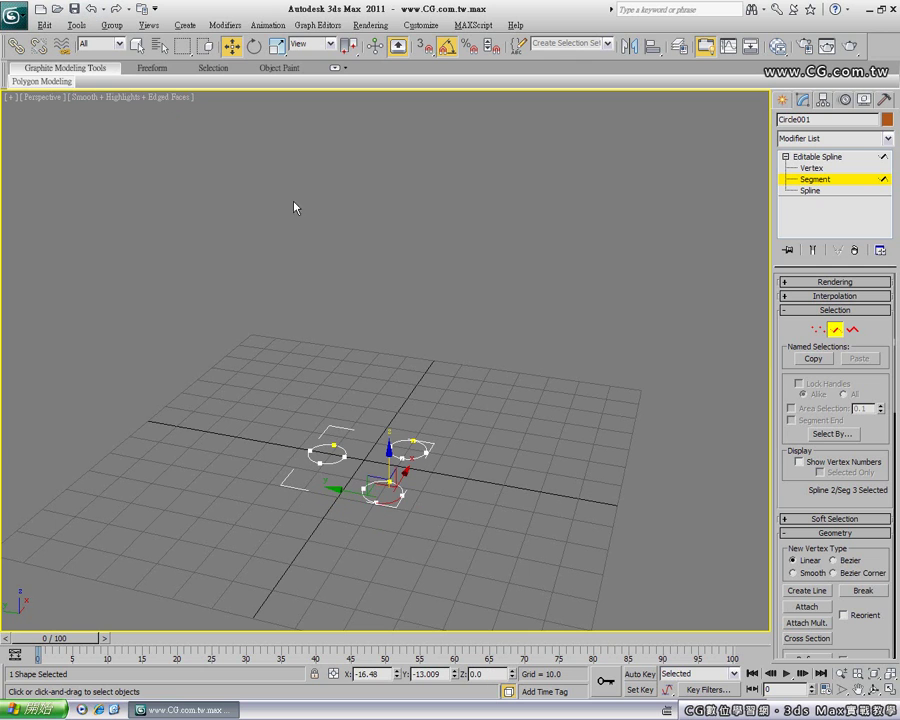
left_click(850, 331)
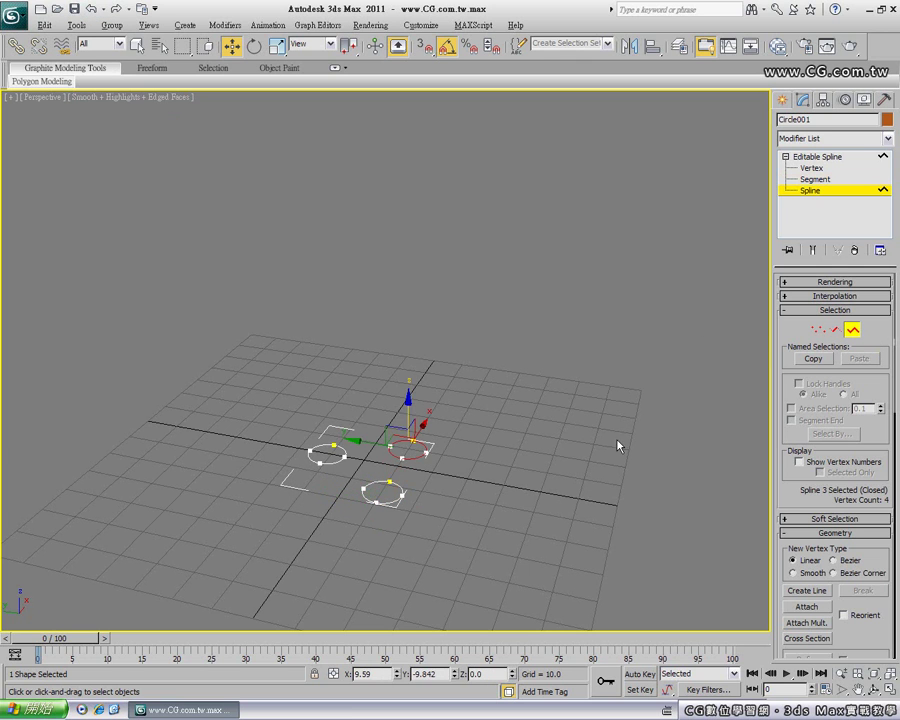
left_click(367, 500)
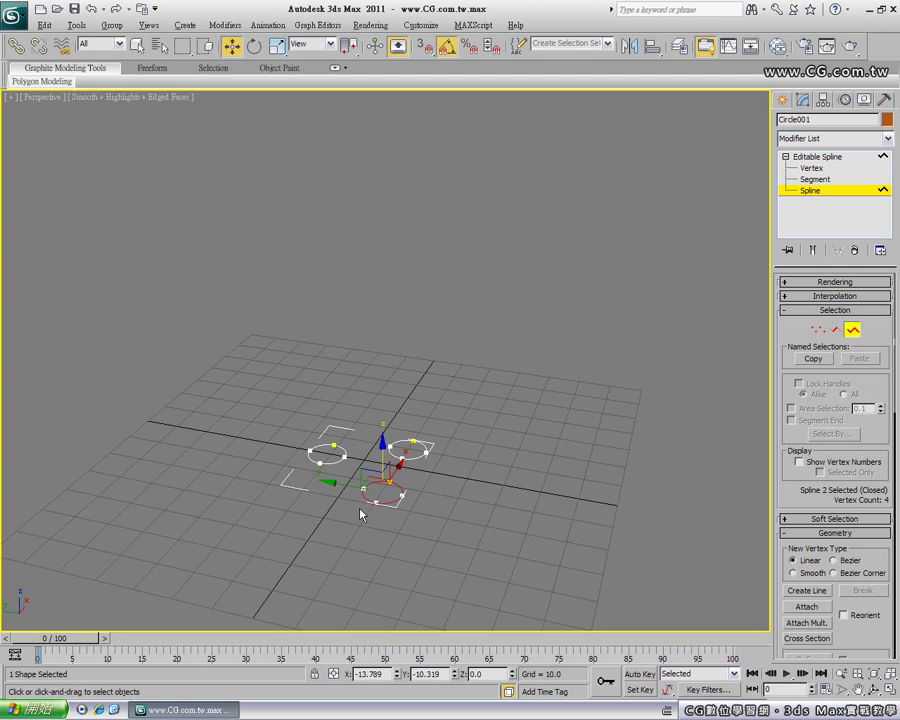
left_click(324, 456)
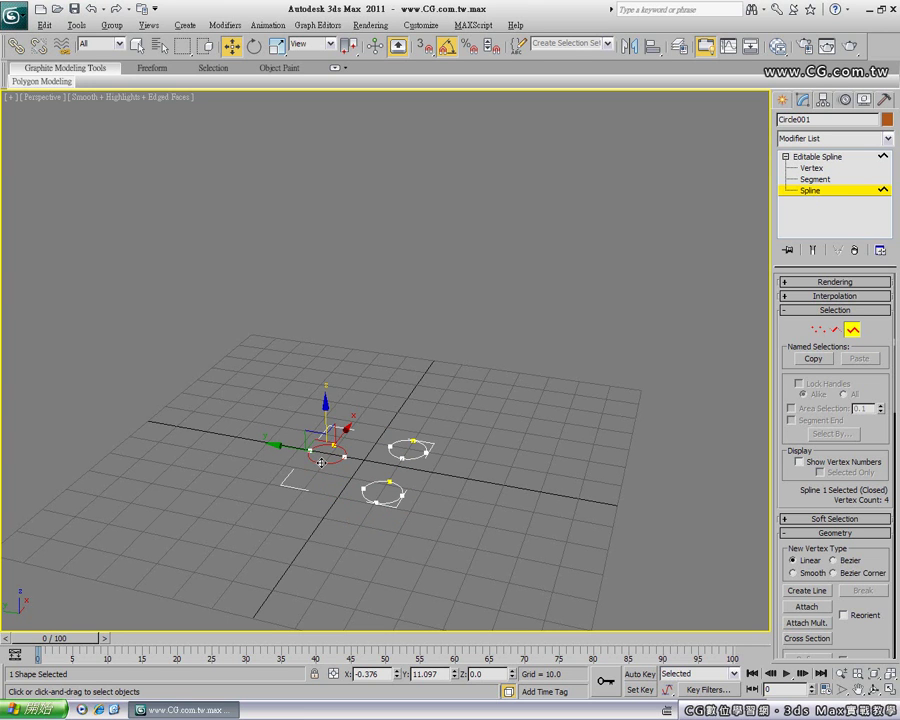
left_click(810, 190)
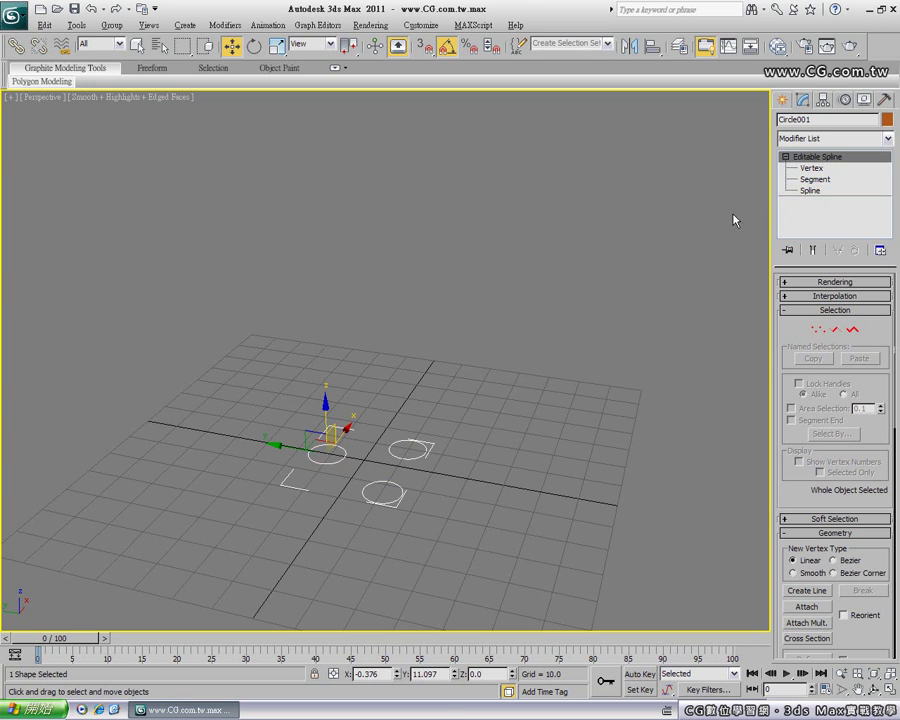
left_click(355, 443)
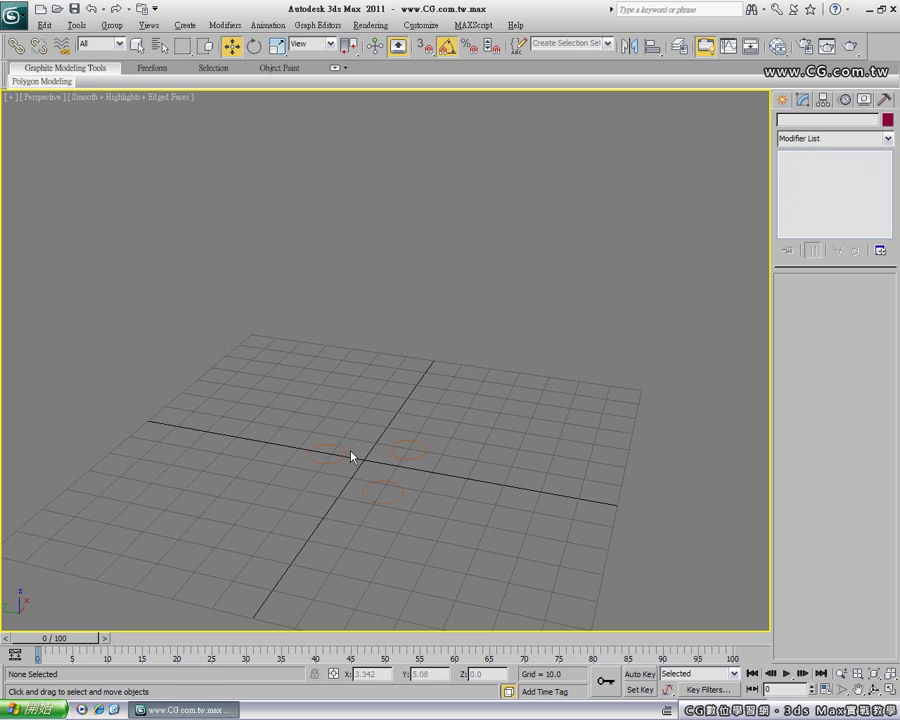
left_click(343, 451)
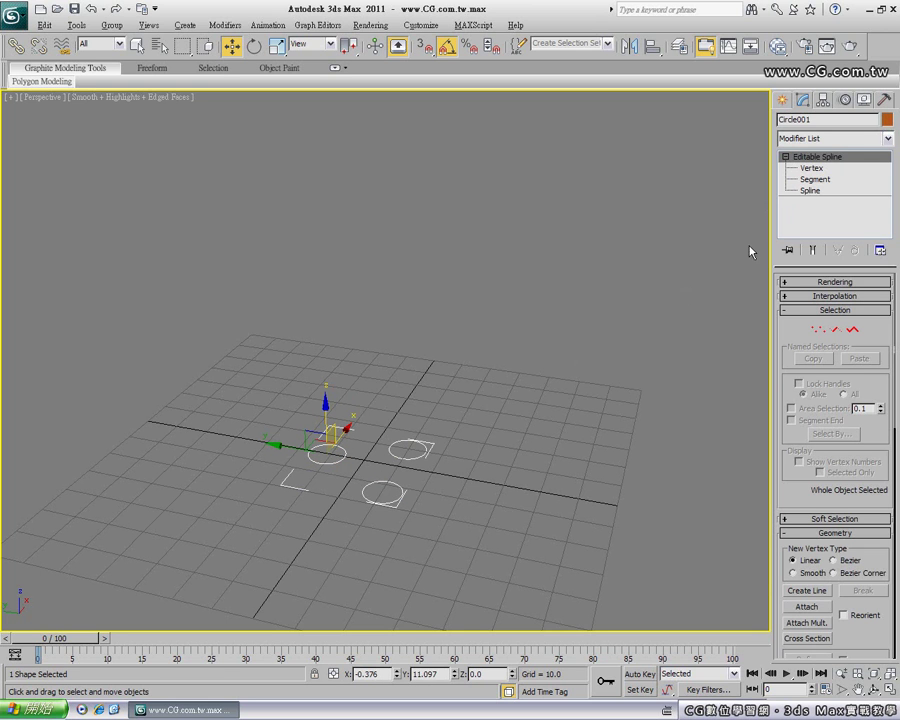
Step: Apply an Extrude modifier to the circles with Amount 90.5 and 50 segments
left_click(860, 144)
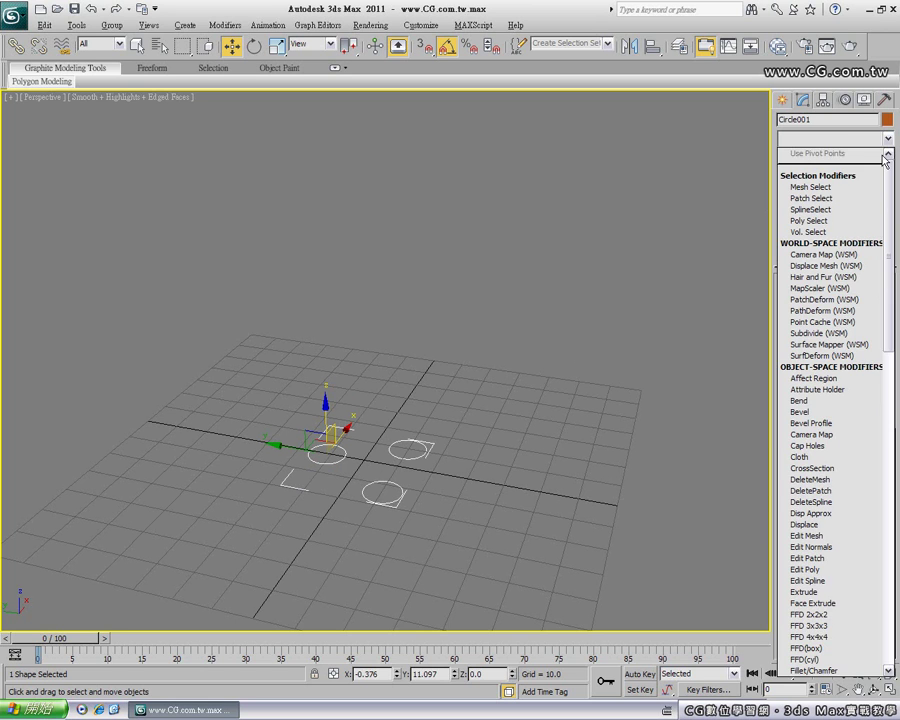
scroll(820, 160, "down", 11)
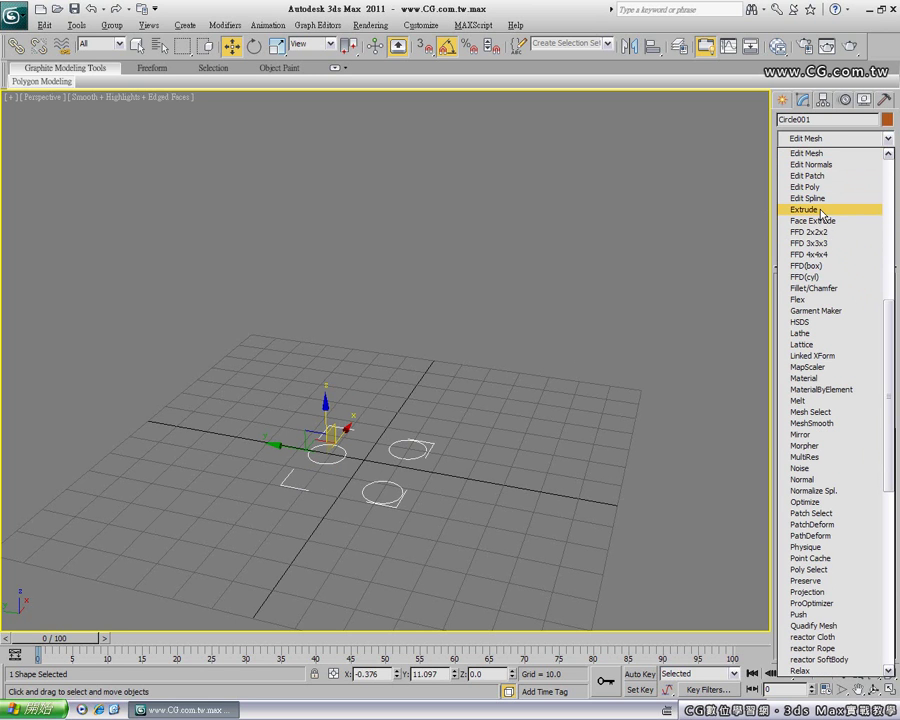
left_click(821, 210)
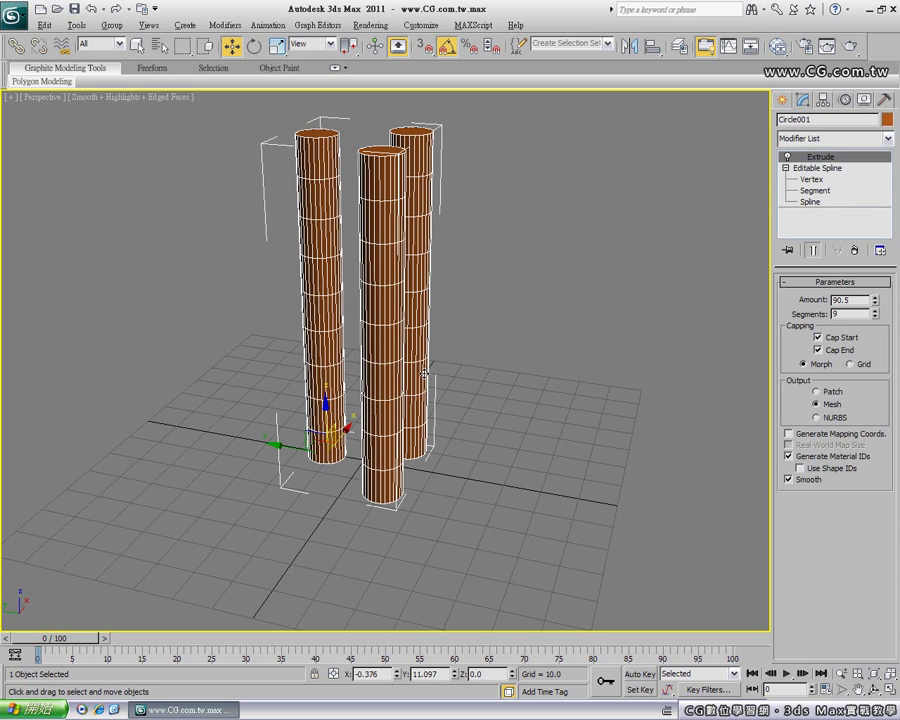
mouse_move(284, 271)
middle_mouse_down("alt")
mouse_move(290, 398)
mouse_move(413, 393)
mouse_move(346, 395)
mouse_move(402, 395)
middle_mouse_up("alt")
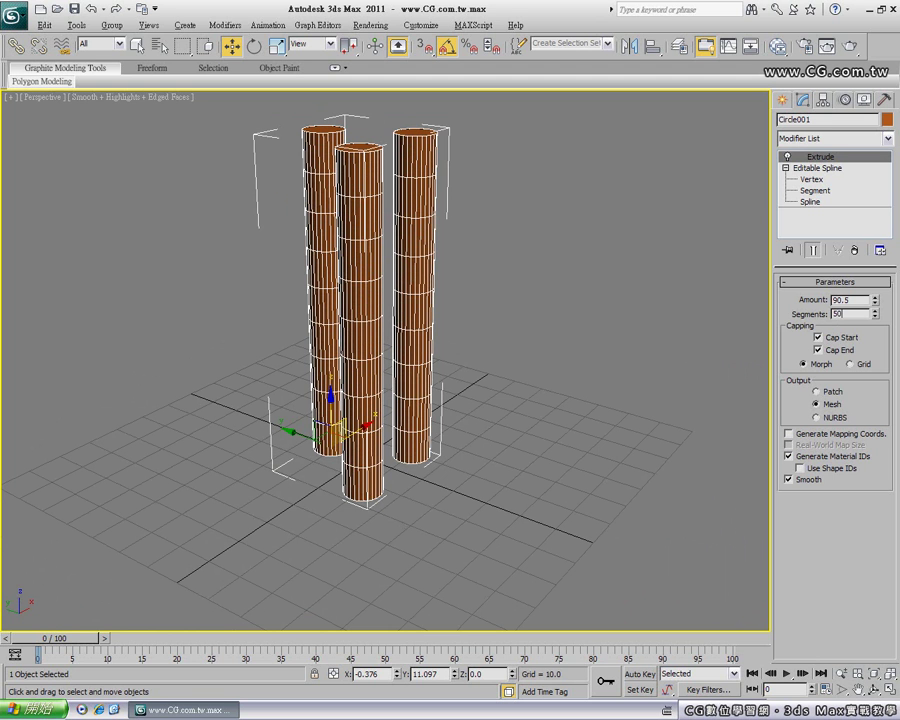
key("Return")
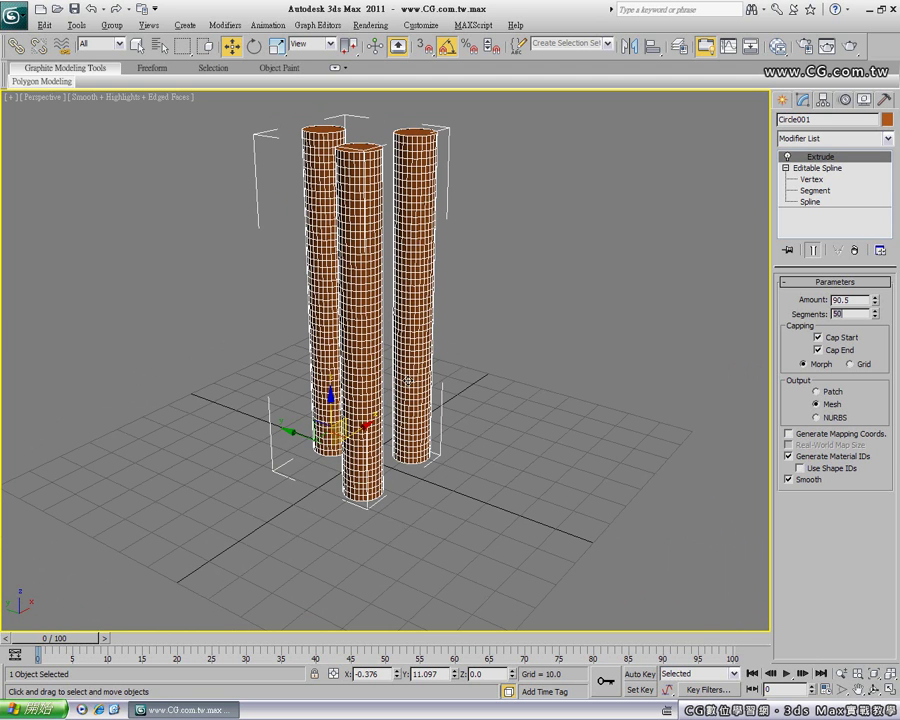
middle_click_drag(408, 381, 449, 398, "alt")
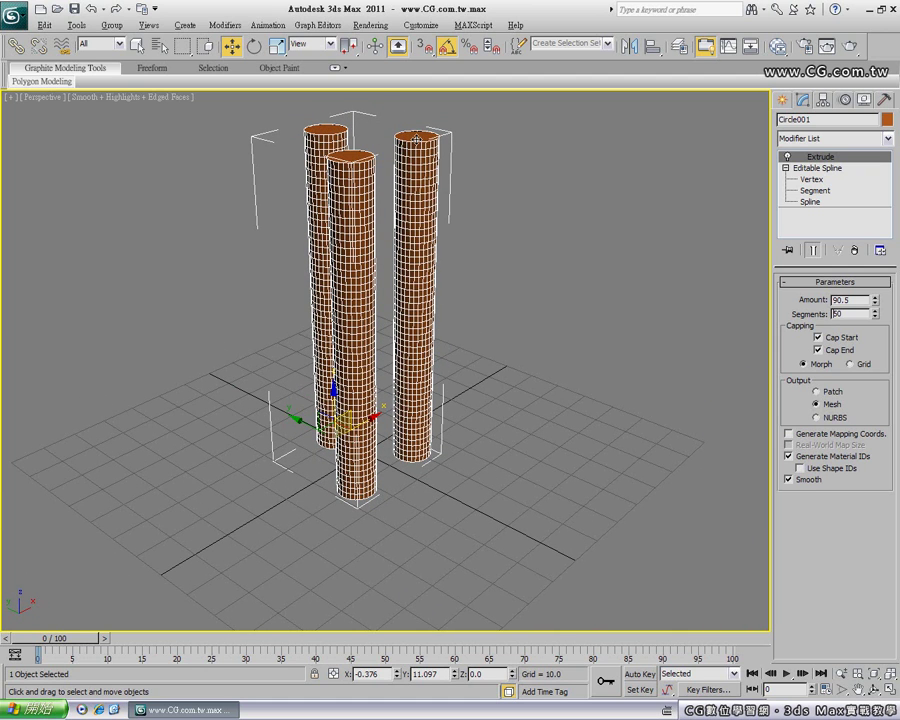
left_click(850, 140)
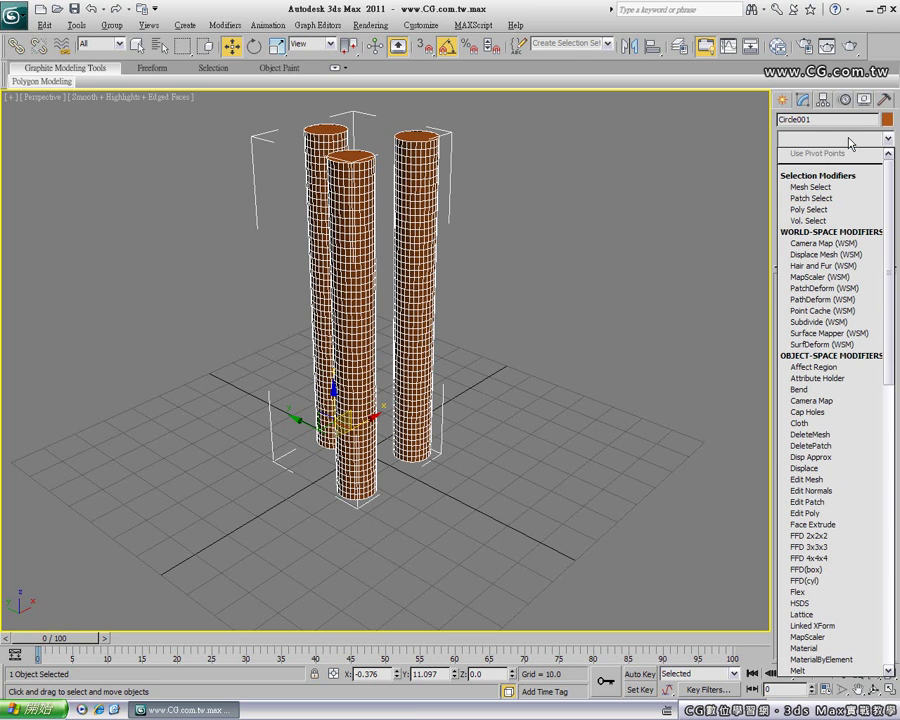
key("t")
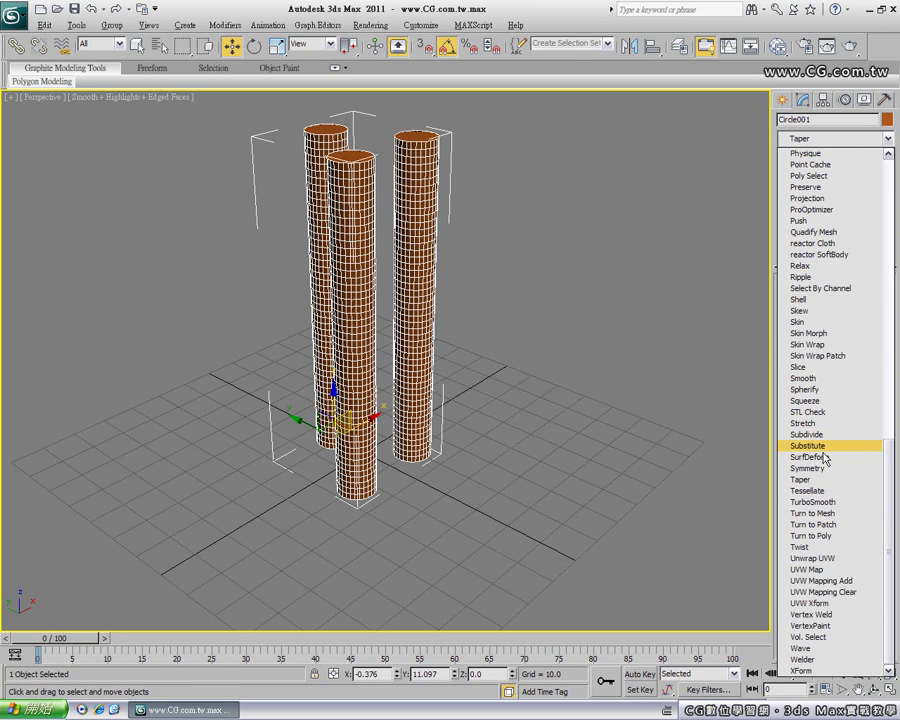
left_click(803, 546)
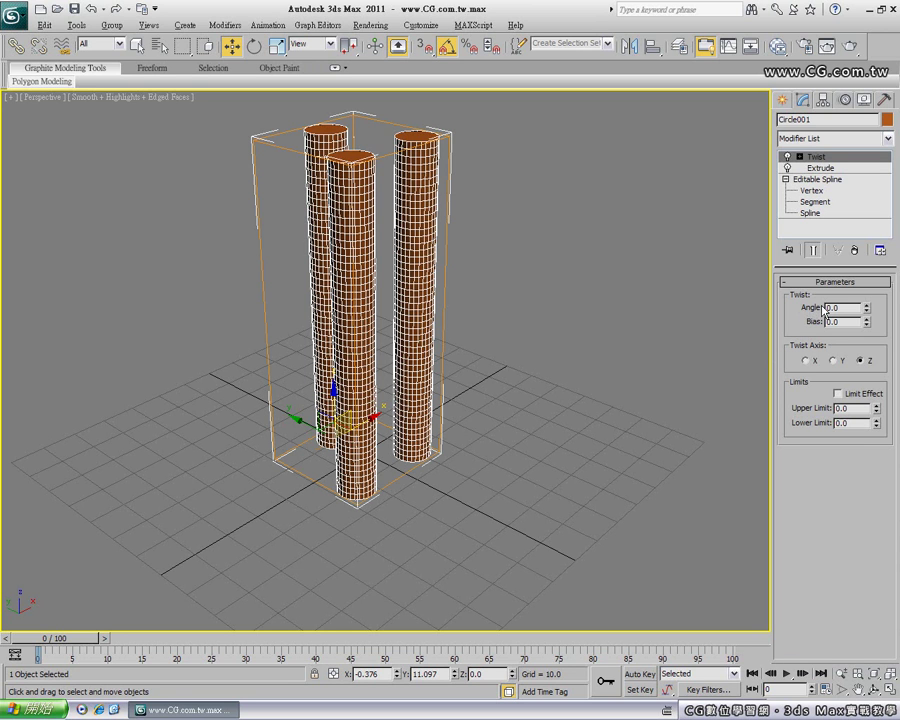
mouse_move(866, 307)
left_mouse_down()
mouse_move(856, 117)
mouse_move(853, 652)
mouse_move(842, 378)
left_mouse_up()
left_click_drag(842, 349, 842, 320)
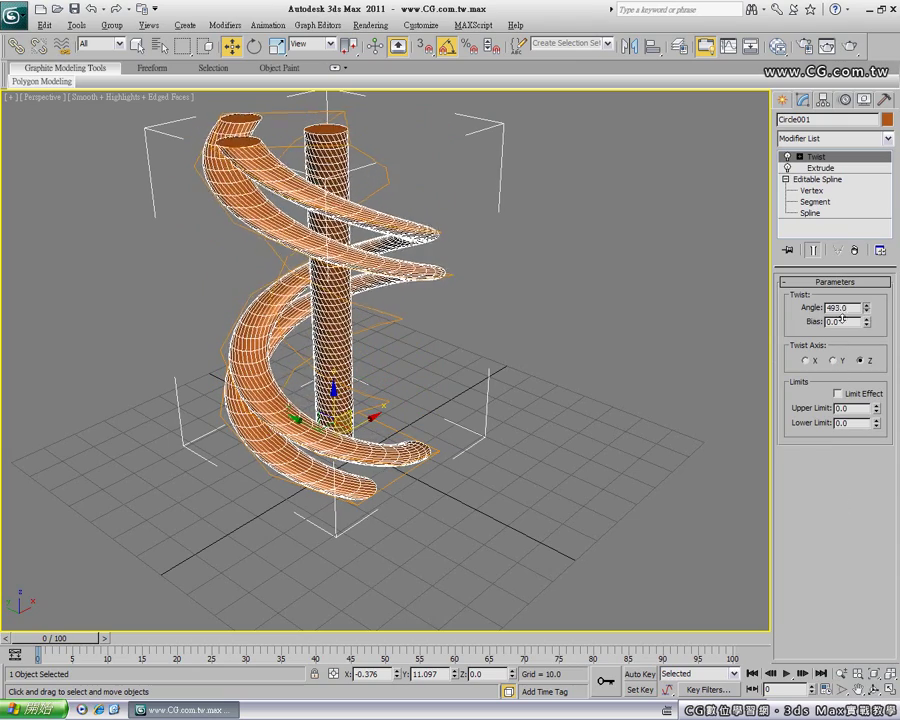
mouse_move(189, 212)
middle_mouse_down("alt")
mouse_move(367, 306)
mouse_move(333, 290)
mouse_move(473, 381)
middle_mouse_up("alt")
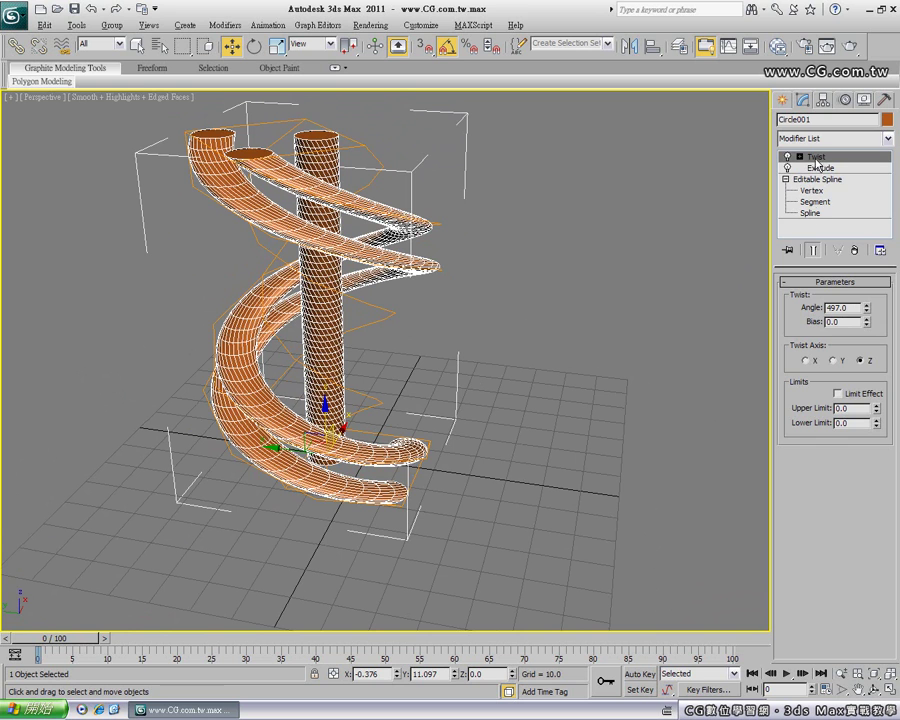
left_click(855, 250)
mouse_move(348, 500)
middle_mouse_down("alt")
mouse_move(406, 388)
mouse_move(385, 392)
middle_mouse_up("alt")
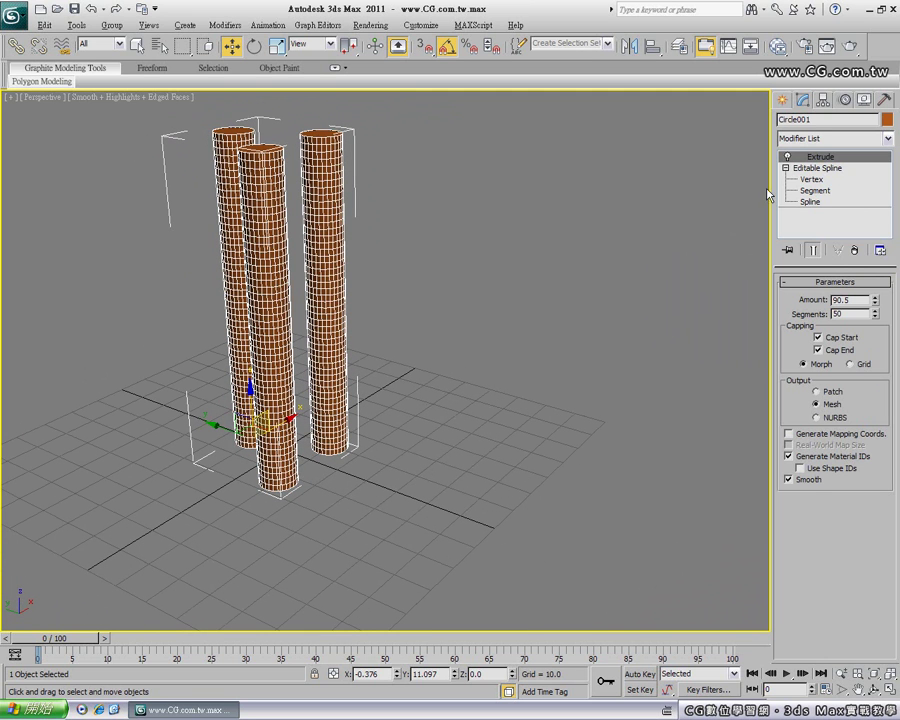
Step: Draw a six-point star spline beside the cylinders
left_click(782, 100)
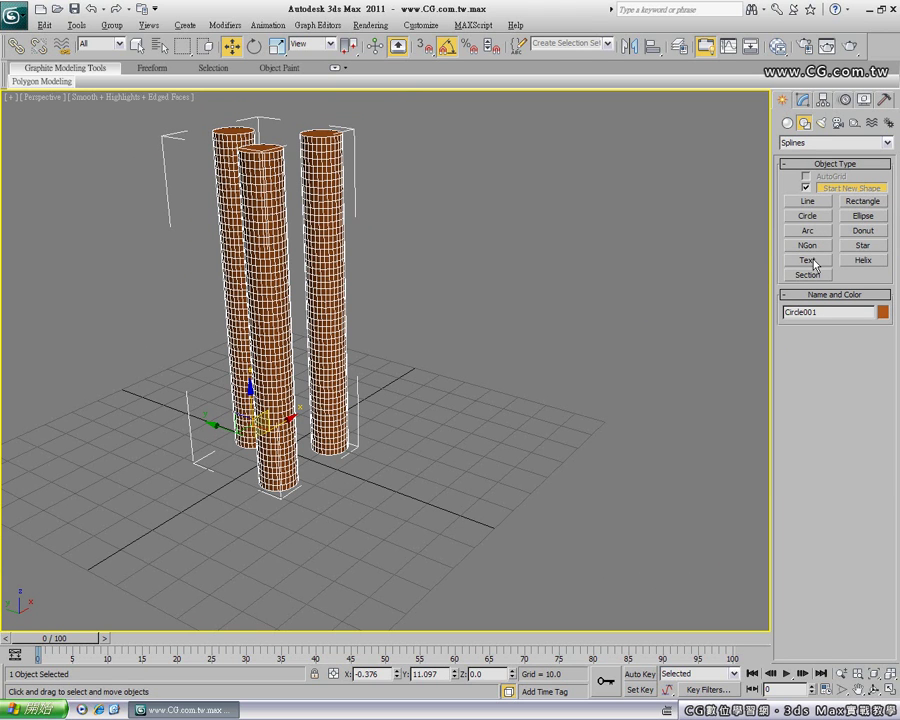
left_click(863, 245)
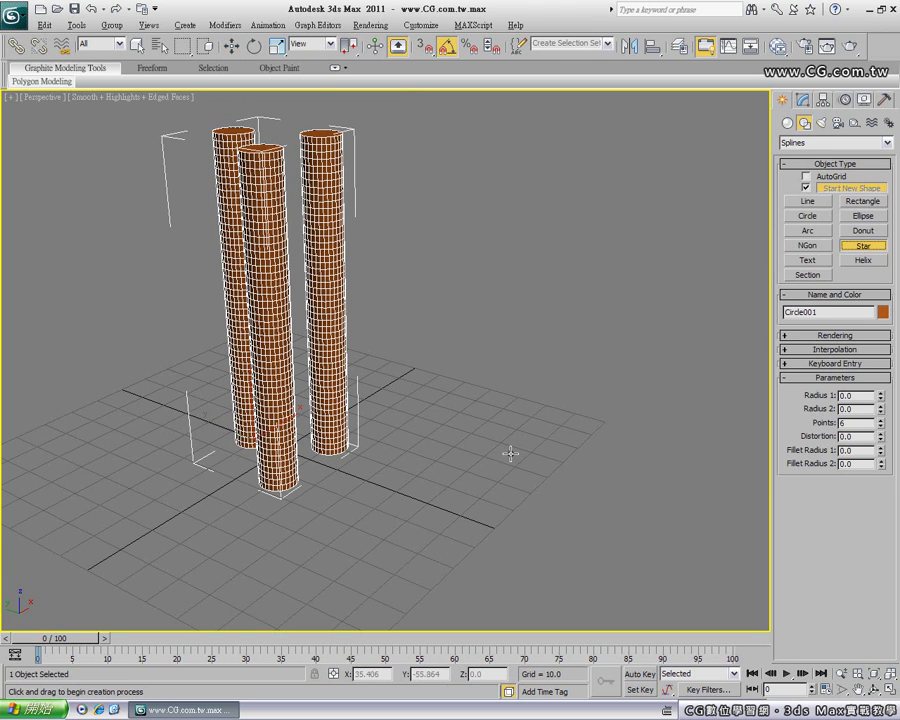
left_click_drag(502, 437, 571, 489)
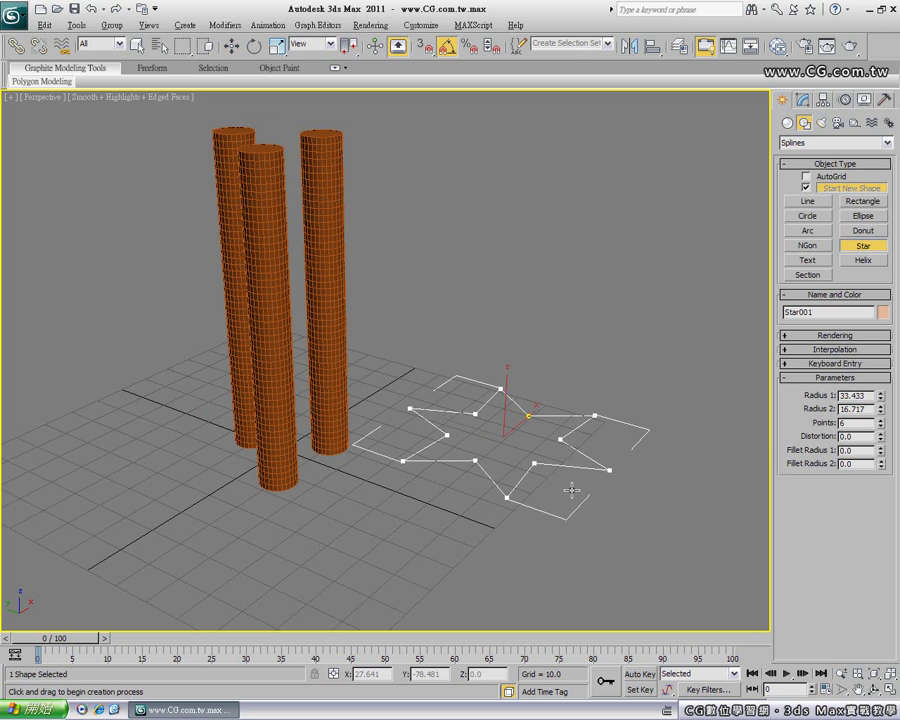
left_click(550, 468)
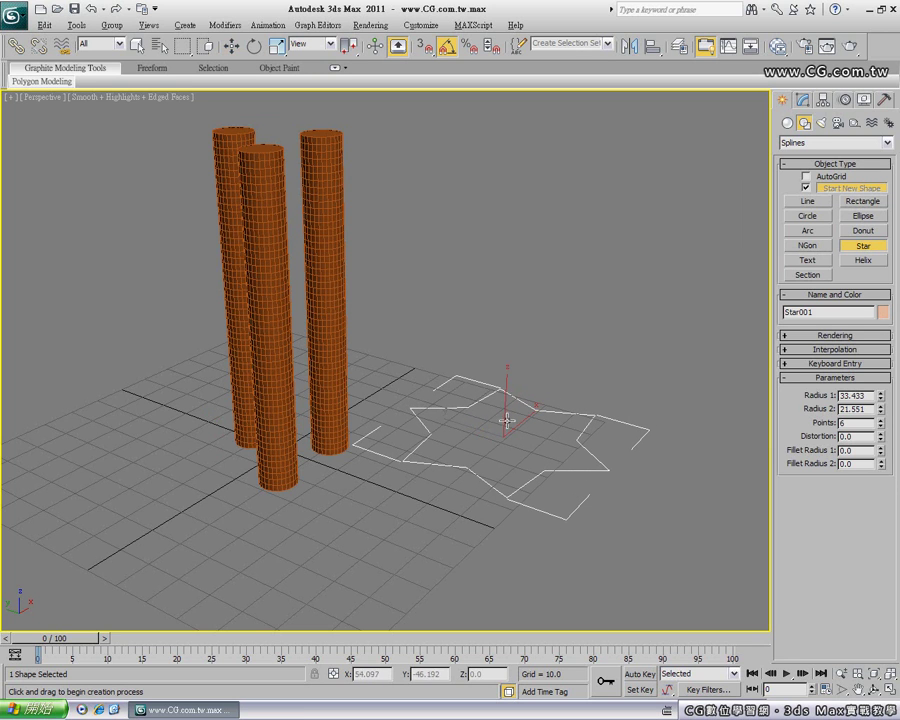
Step: Add an Extrude modifier to the star and reduce its Amount to about 62.5
left_click(803, 103)
left_click(812, 140)
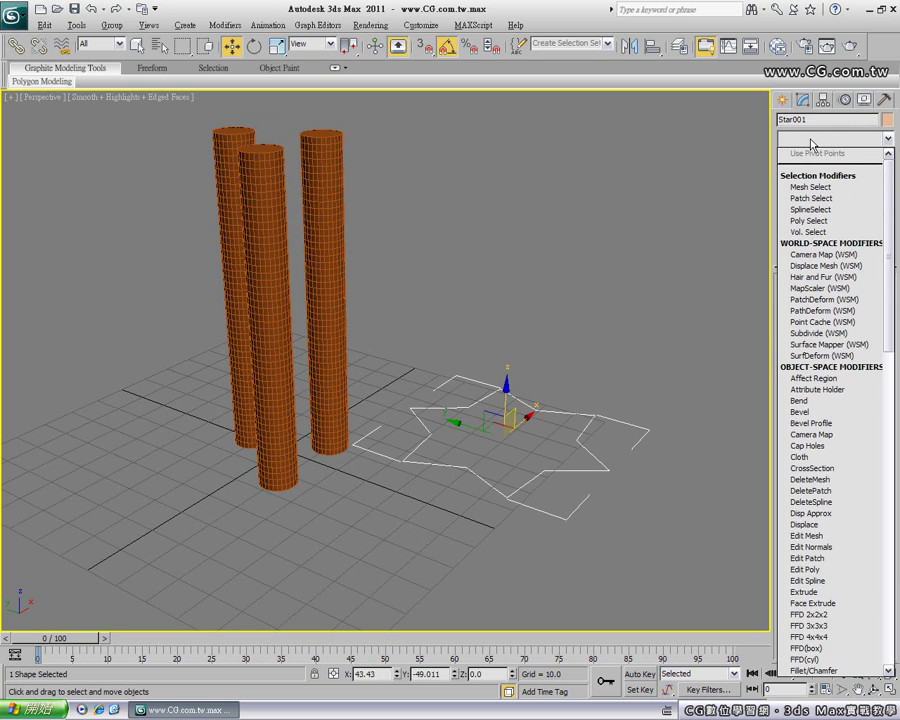
key("e")
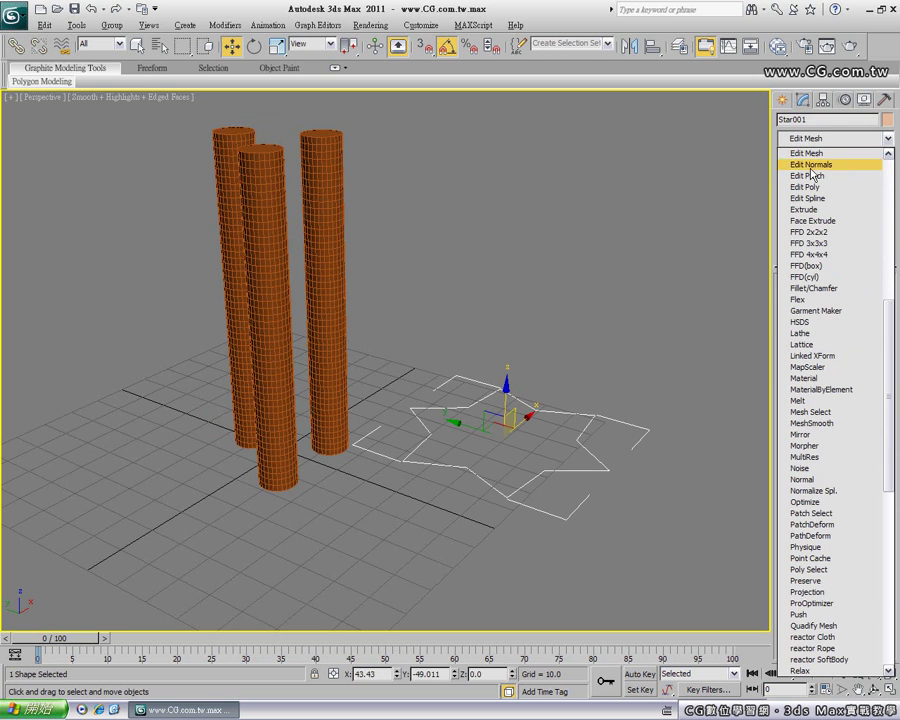
left_click(804, 208)
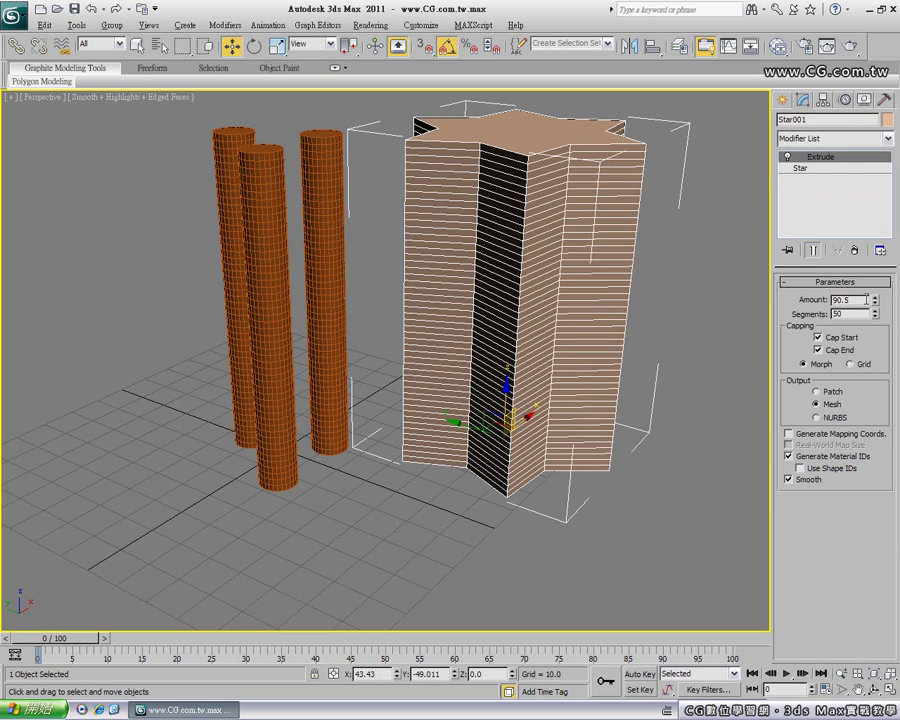
left_click_drag(874, 299, 877, 337)
middle_click_drag(523, 353, 468, 205, "alt")
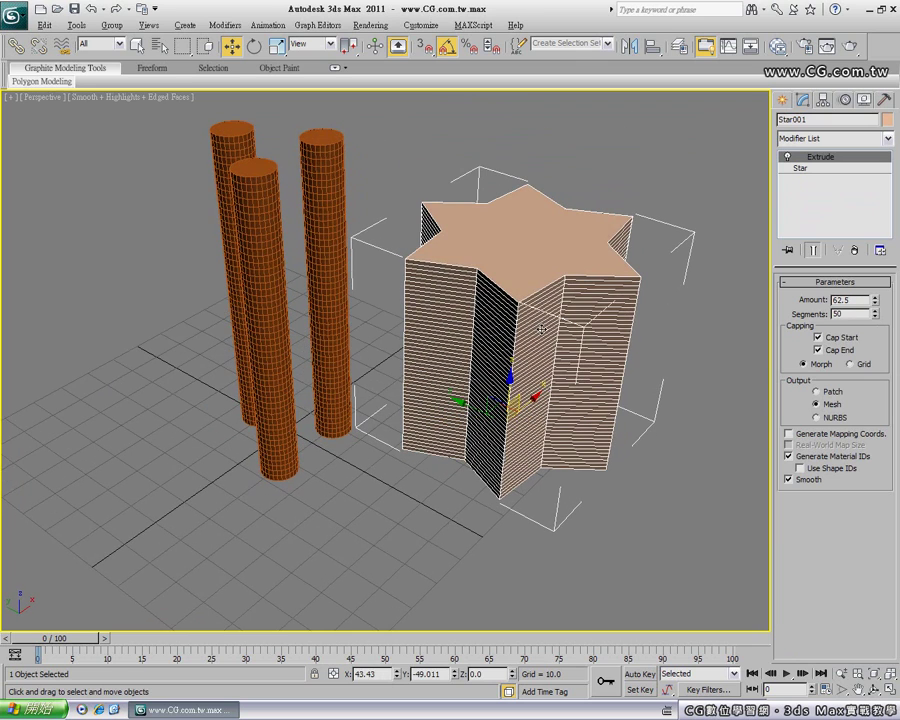
Step: Add a Taper modifier to the star column with Amount -1.0 and Curve 1.26
left_click(856, 140)
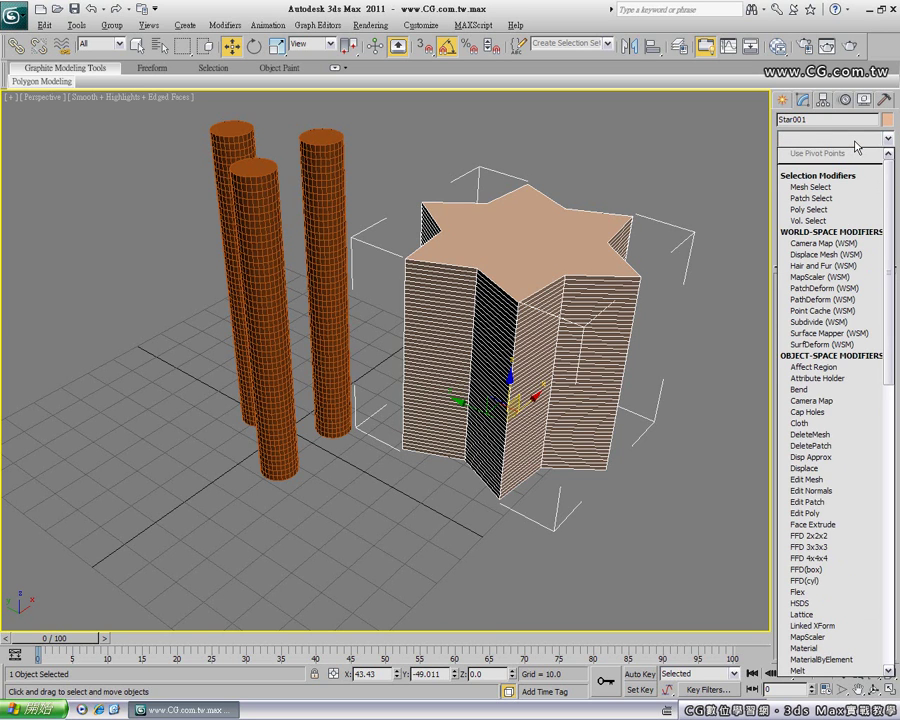
key("t")
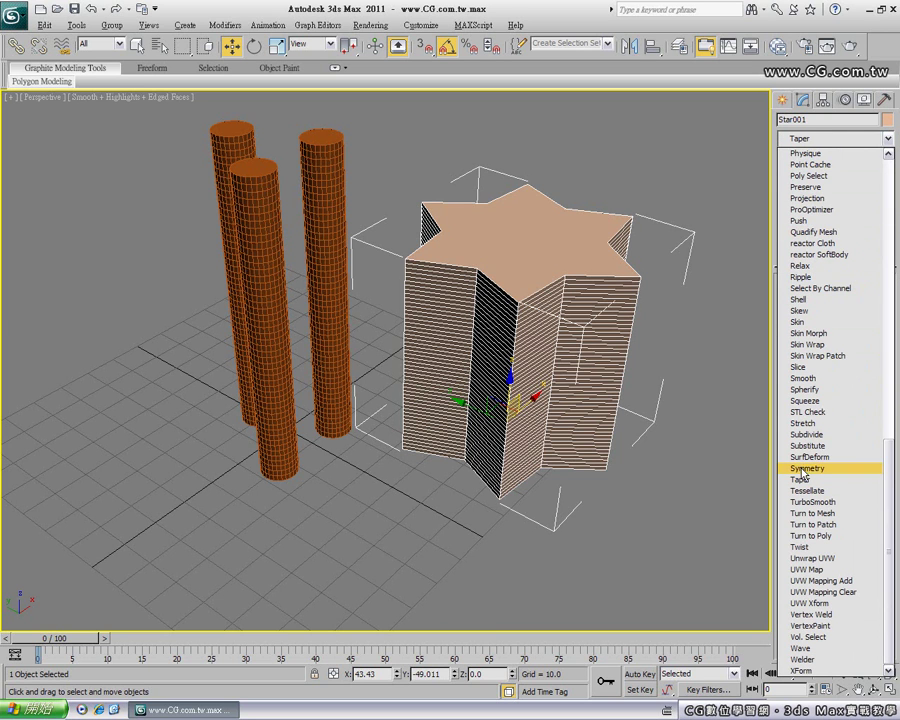
left_click(820, 479)
left_click_drag(868, 308, 871, 376)
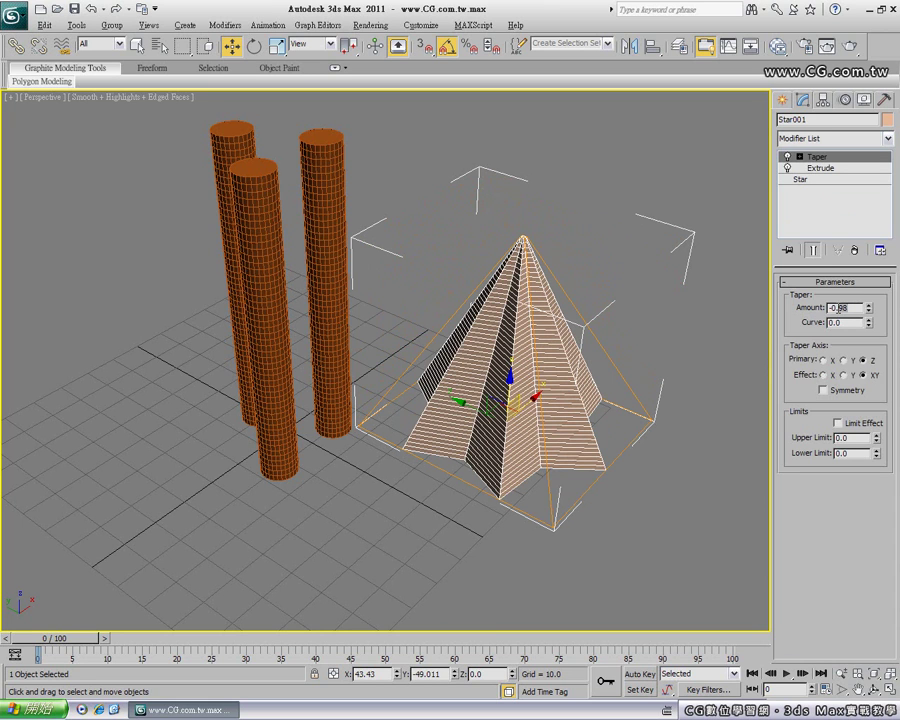
type("-1")
key("Return")
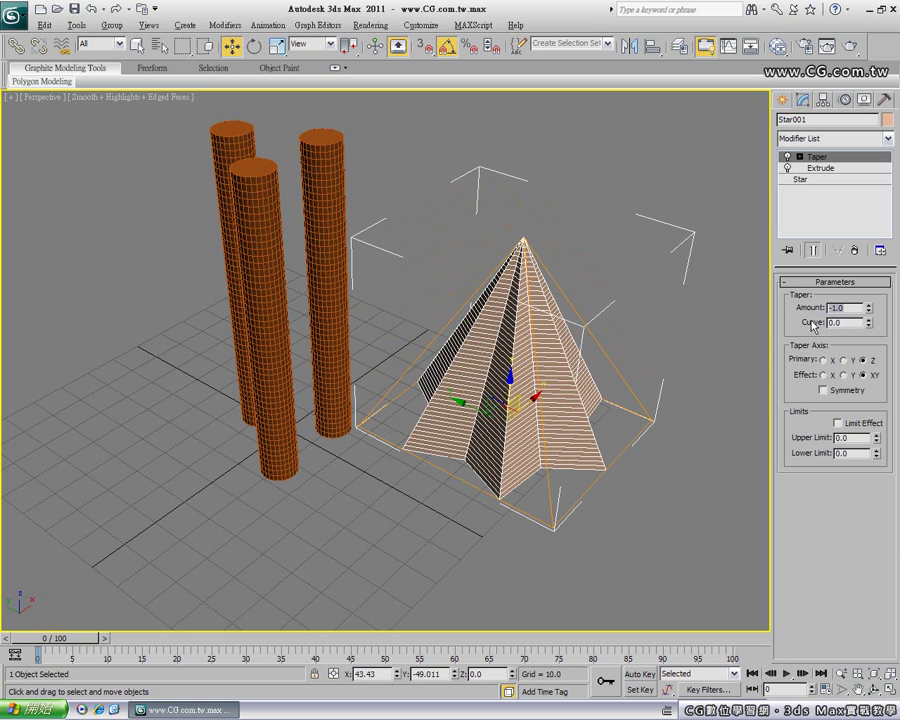
left_click_drag(869, 323, 868, 233)
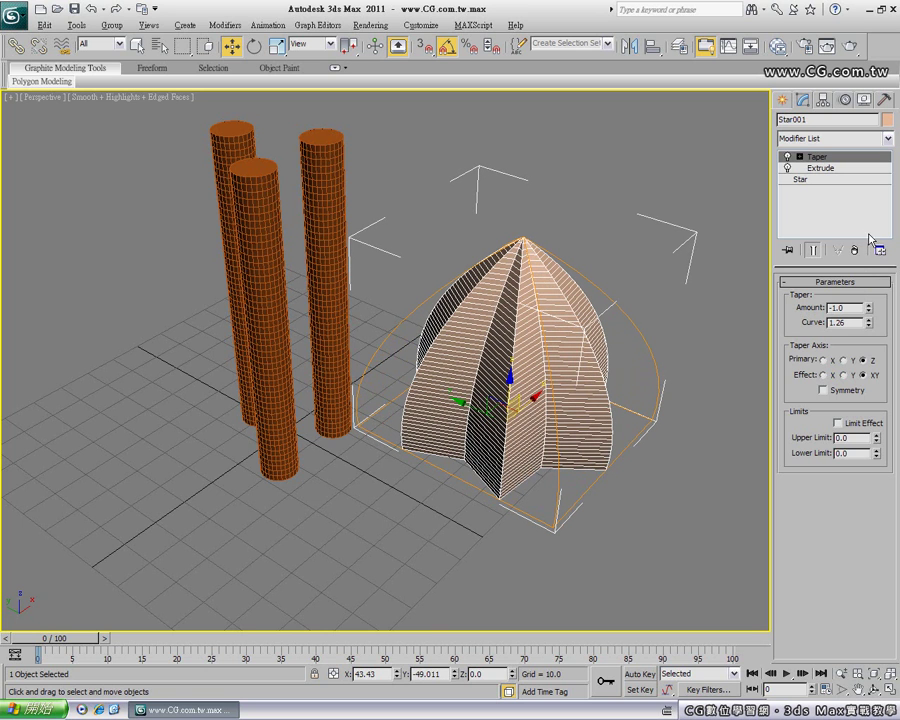
left_click(887, 139)
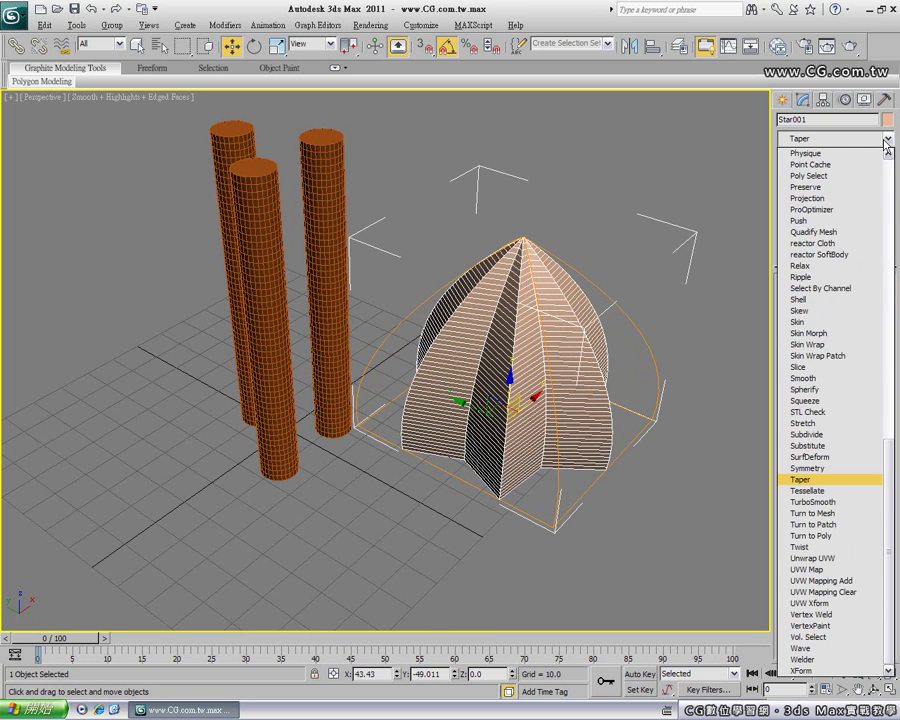
Step: Add a Twist modifier at Angle 104.5 and return to the base Star level
left_click(812, 547)
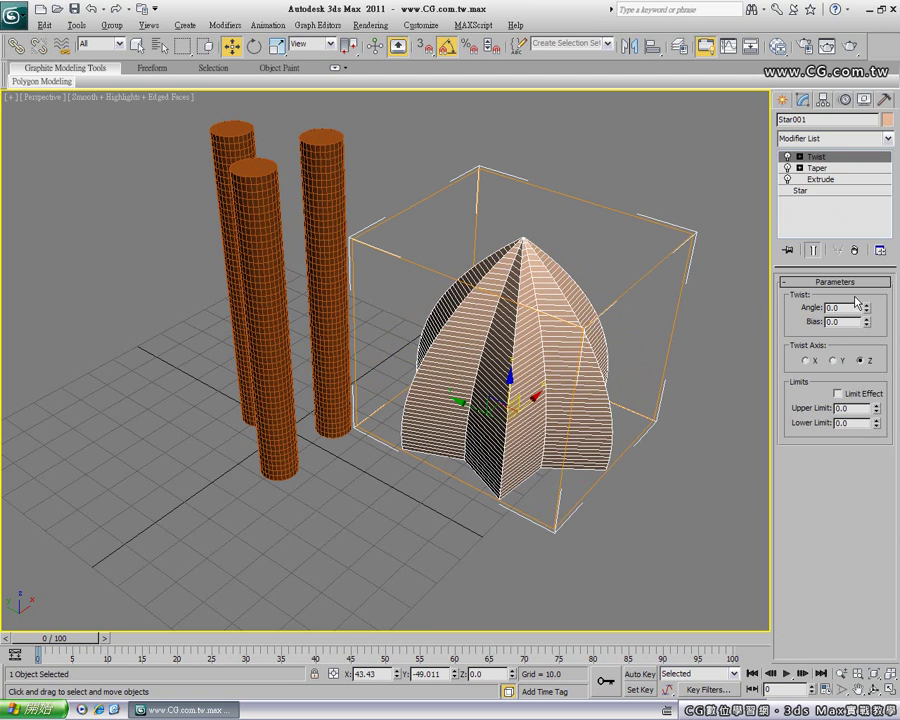
left_click_drag(866, 307, 866, 155)
middle_click_drag(537, 358, 465, 405, "alt")
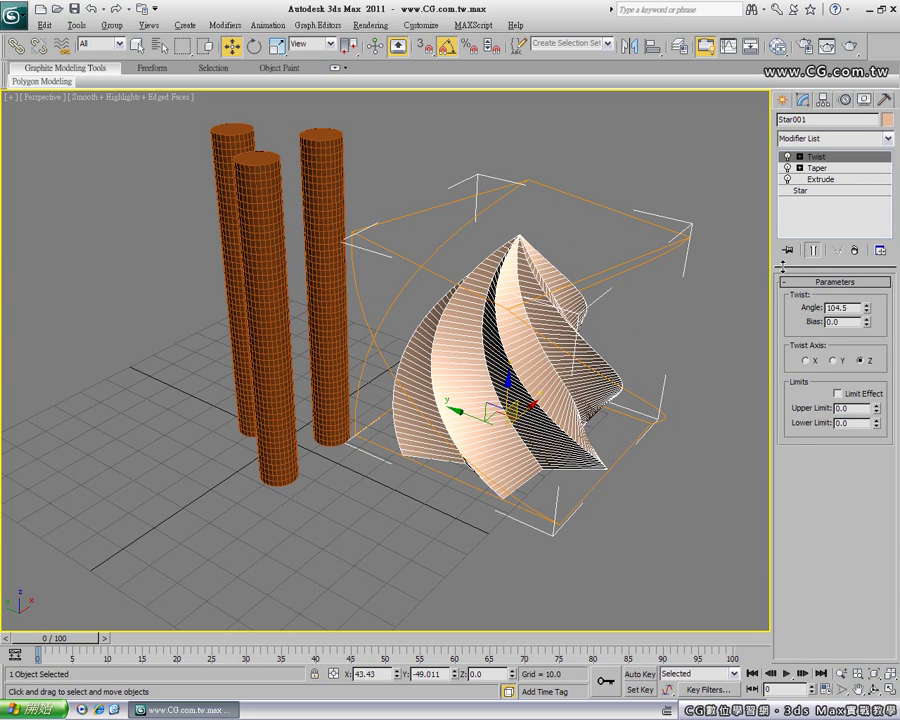
left_click(801, 192)
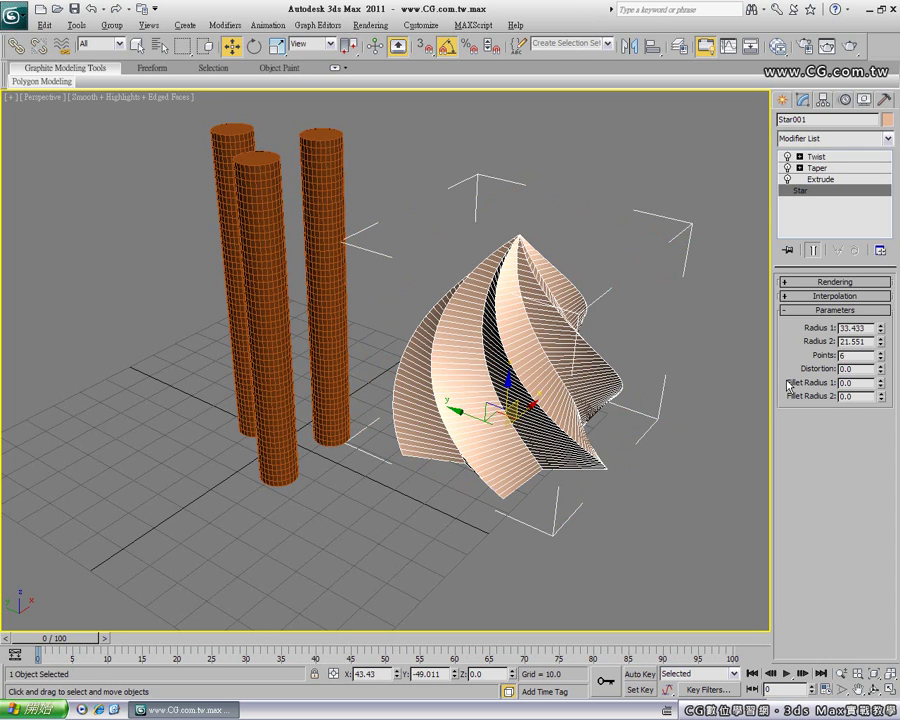
Step: Set the star's Fillet Radius 1 to 6.6 and Fillet Radius 2 to 5.95
mouse_move(881, 382)
left_mouse_down()
mouse_move(881, 327)
mouse_move(883, 624)
left_mouse_up()
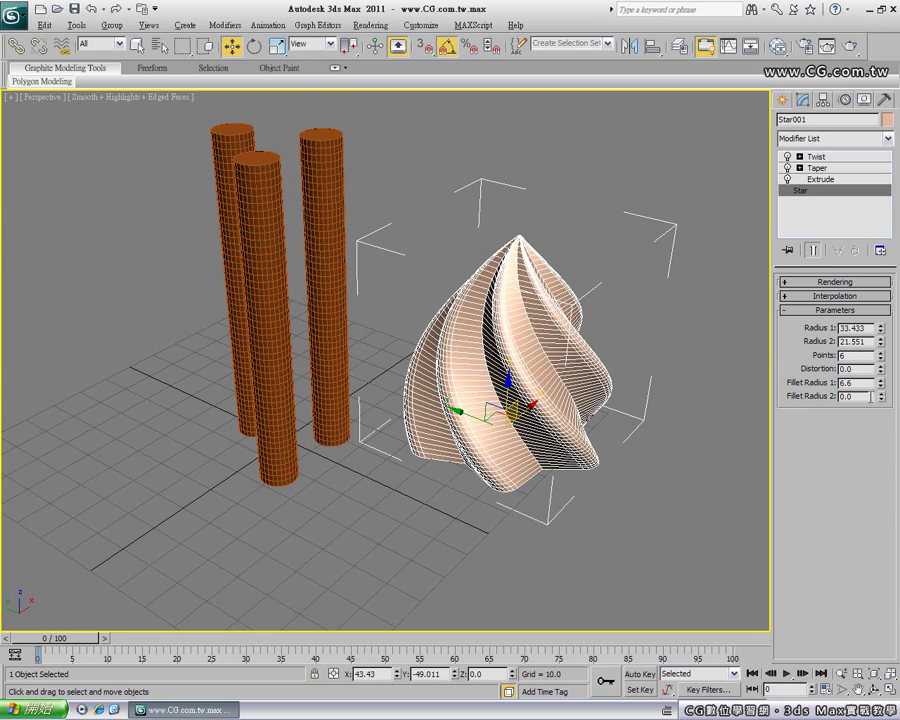
left_click_drag(882, 400, 882, 340)
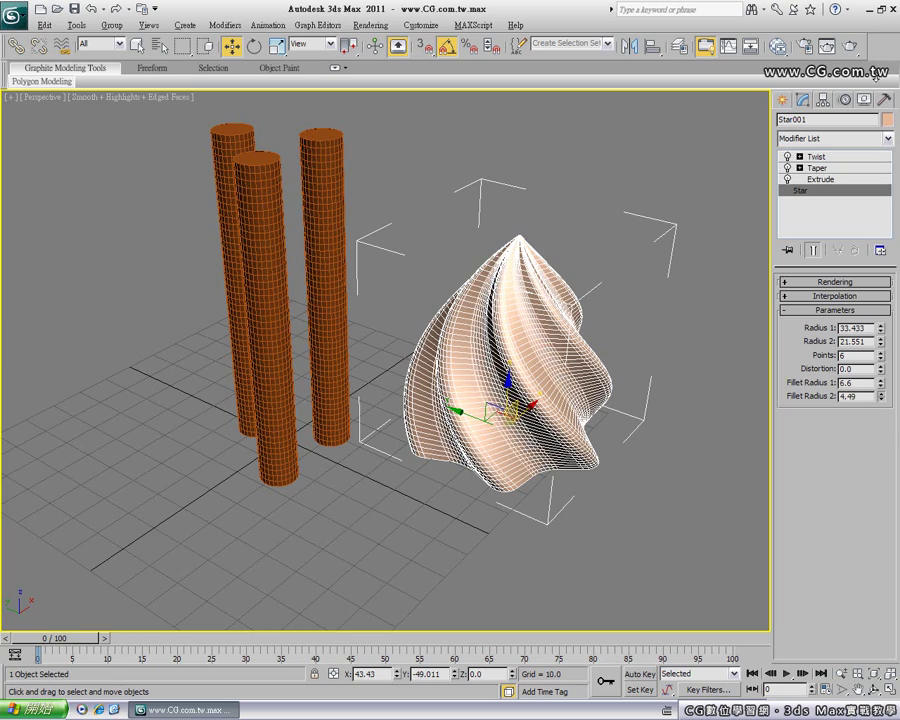
left_click_drag(882, 397, 882, 390)
Step: Switch the viewport to wireframe and orbit around the swirl
mouse_move(406, 298)
middle_mouse_down("alt")
mouse_move(491, 381)
mouse_move(370, 374)
mouse_move(538, 419)
mouse_move(579, 404)
mouse_move(461, 365)
middle_mouse_up("alt")
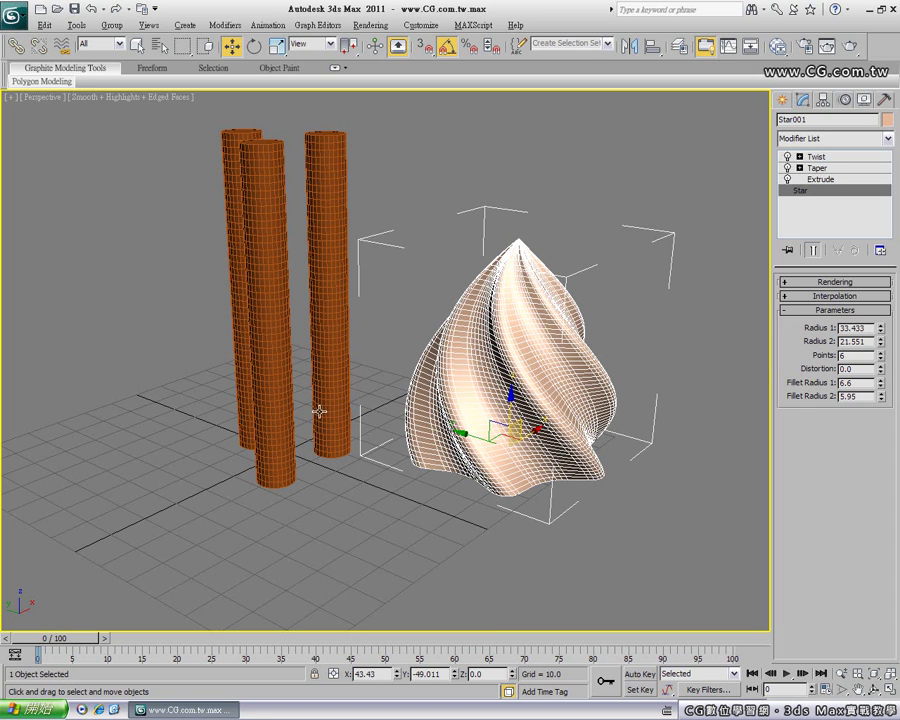
mouse_move(330, 412)
middle_mouse_down("alt")
mouse_move(370, 410)
mouse_move(265, 410)
mouse_move(330, 410)
middle_mouse_up("alt")
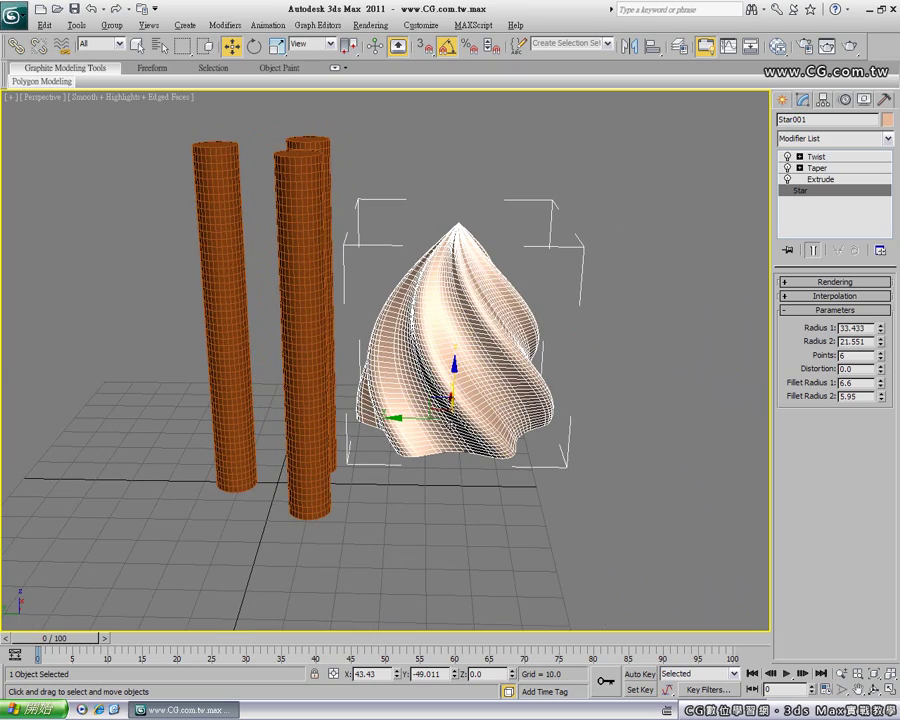
mouse_move(318, 302)
middle_mouse_down("alt")
mouse_move(410, 439)
mouse_move(300, 290)
middle_mouse_up("alt")
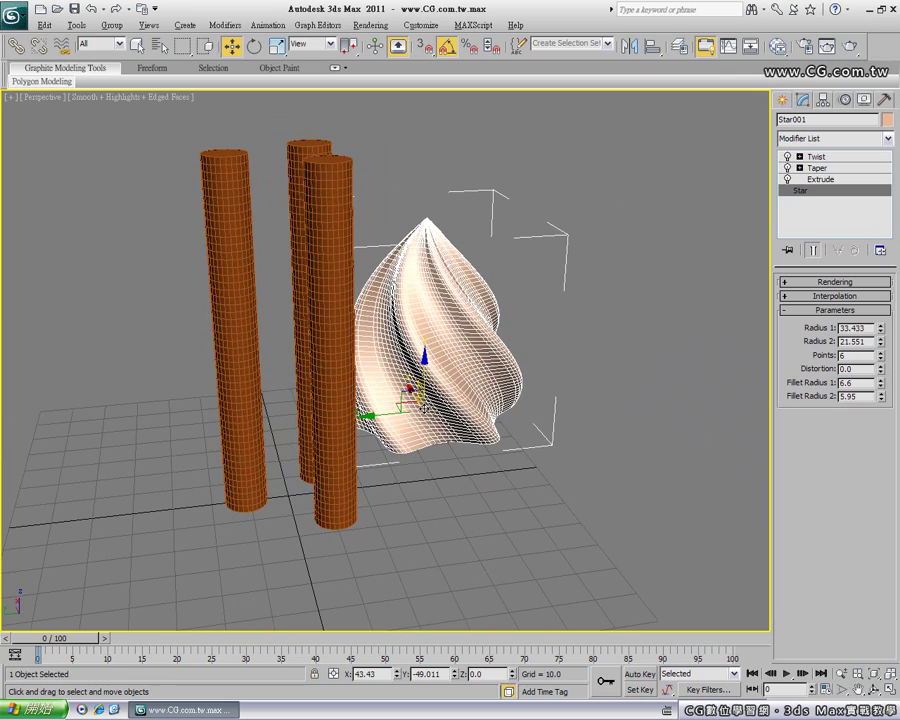
key("F3")
middle_click_drag(438, 440, 470, 418, "alt")
mouse_move(471, 500)
middle_mouse_down("alt")
mouse_move(452, 526)
mouse_move(416, 528)
mouse_move(531, 484)
middle_mouse_up("alt")
mouse_move(439, 502)
middle_mouse_down("alt")
mouse_move(346, 500)
mouse_move(468, 496)
mouse_move(403, 490)
mouse_move(333, 382)
middle_mouse_up("alt")
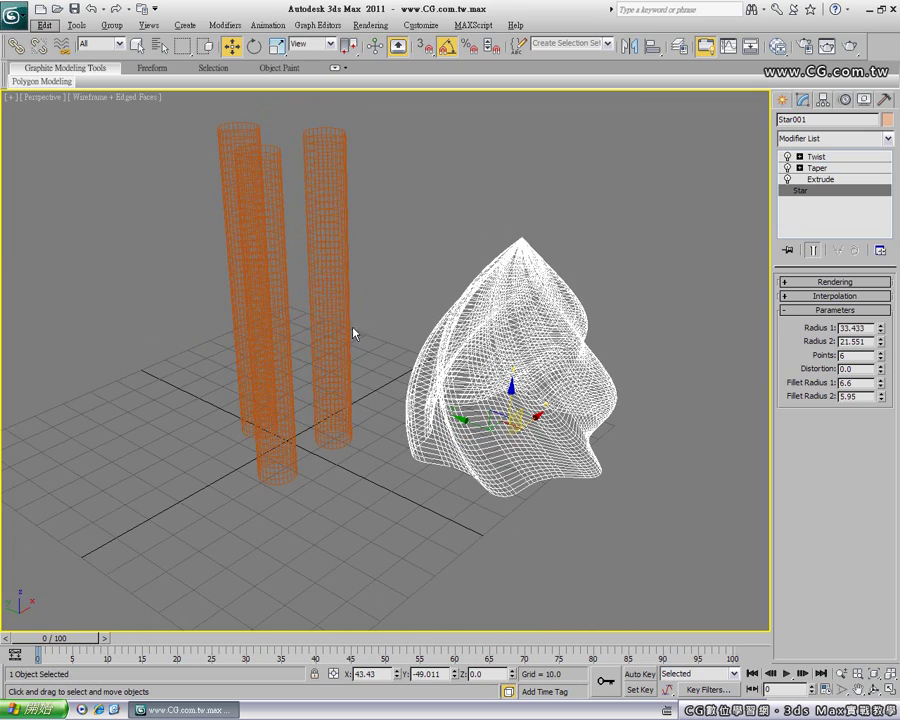
Step: Orbit around the cylinders, reselect the star swirl and restore smooth shading with F3
left_click(281, 322)
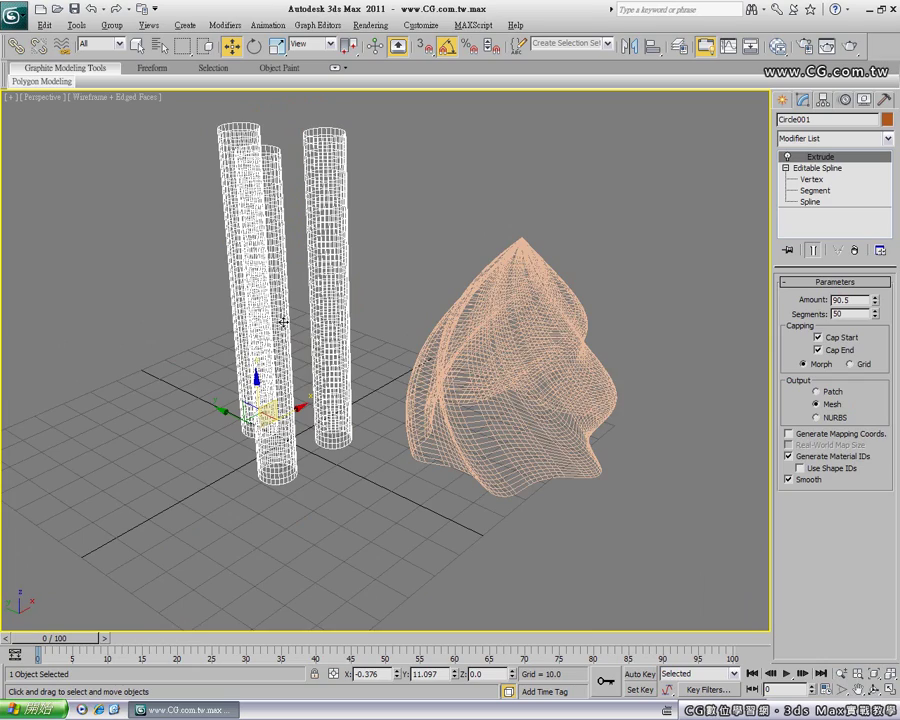
mouse_move(281, 318)
middle_mouse_down("alt")
mouse_move(332, 420)
mouse_move(279, 506)
middle_mouse_up("alt")
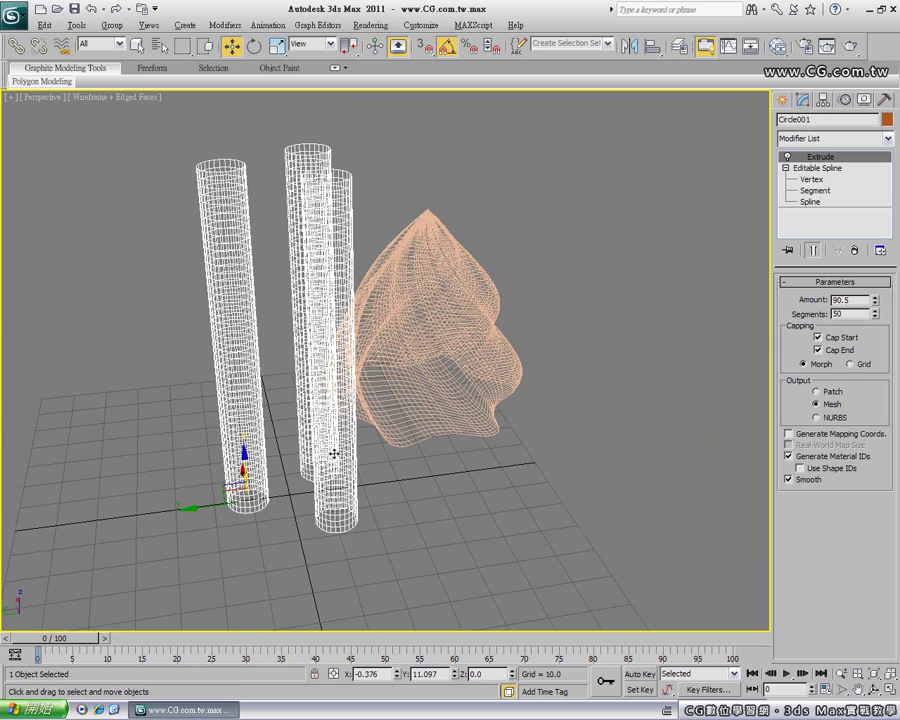
mouse_move(331, 476)
middle_mouse_down("alt")
mouse_move(305, 475)
mouse_move(314, 480)
mouse_move(286, 452)
middle_mouse_up("alt")
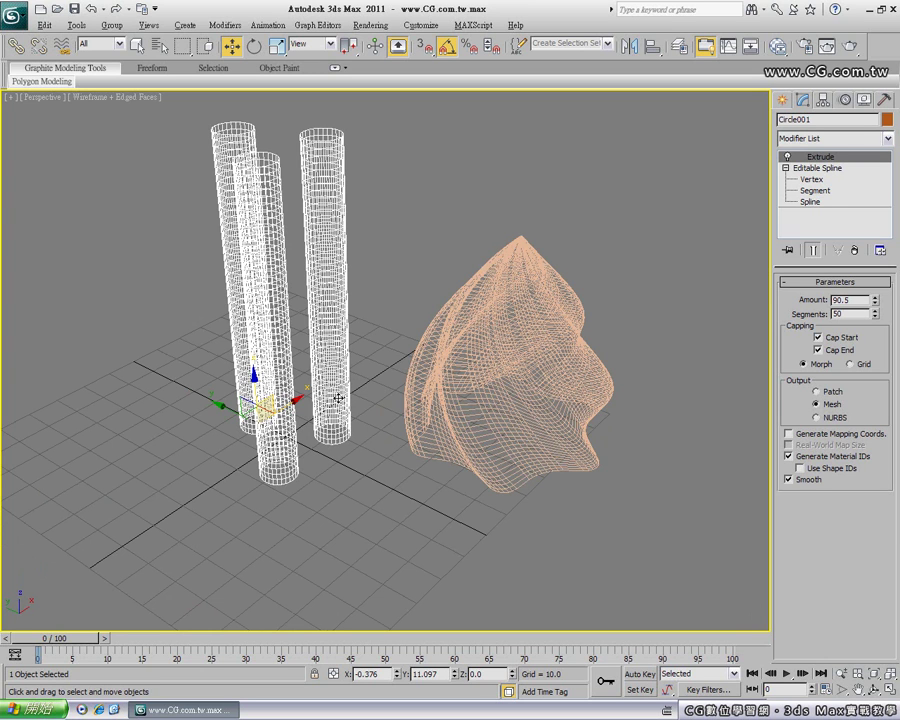
mouse_move(378, 358)
middle_mouse_down("alt")
mouse_move(386, 376)
mouse_move(376, 495)
mouse_move(376, 481)
middle_mouse_up("alt")
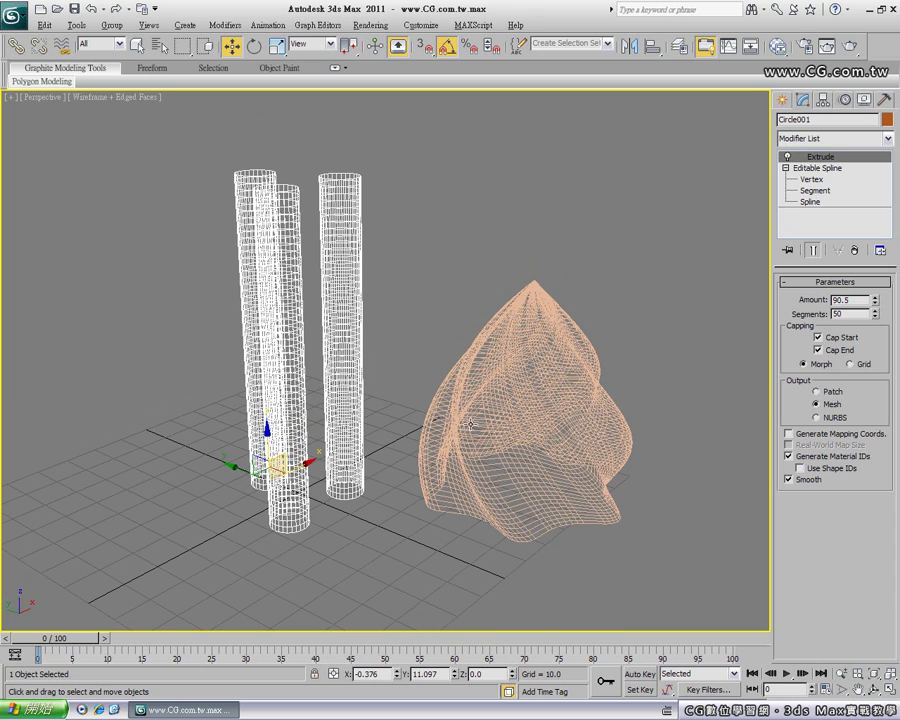
left_click(500, 388)
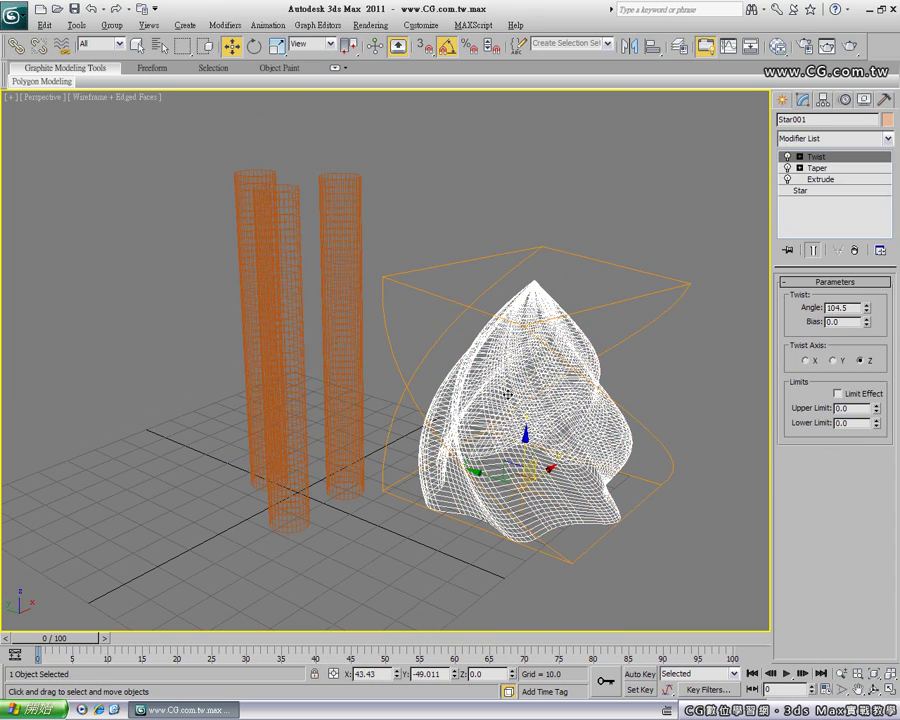
key("F3")
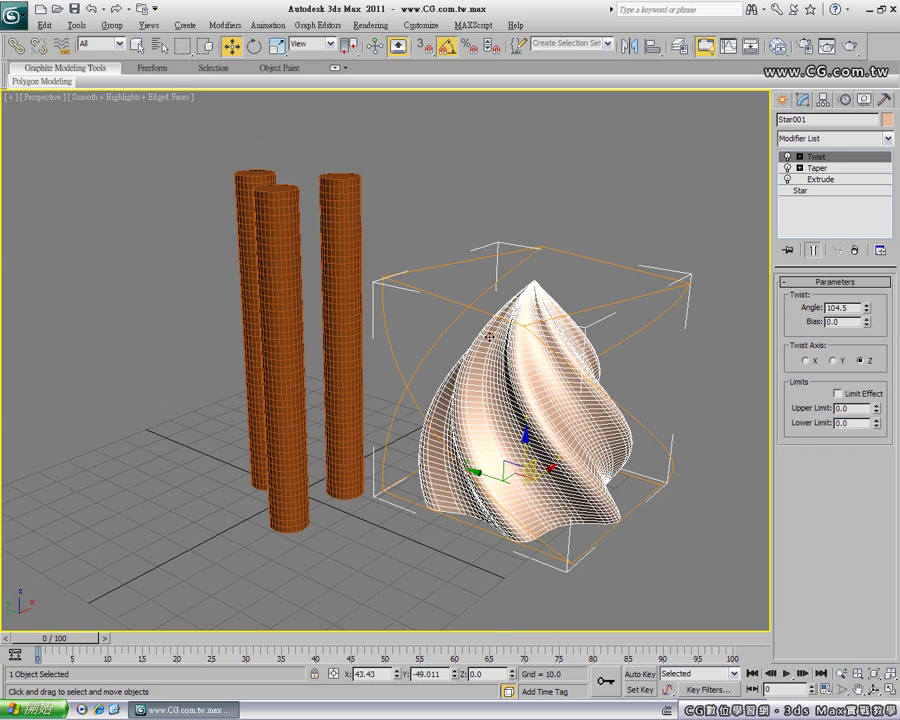